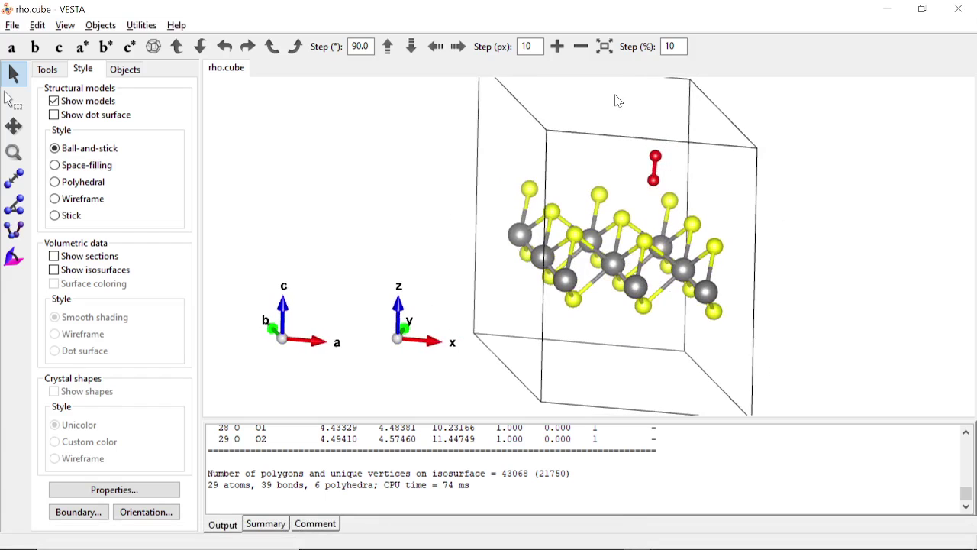
Step: Inspect the O2 molecule above the monolayer from several angles, ending with the view along the c axis
{"action": "left_click_drag", "start_coordinate": [670, 252], "coordinate": [661, 387]}
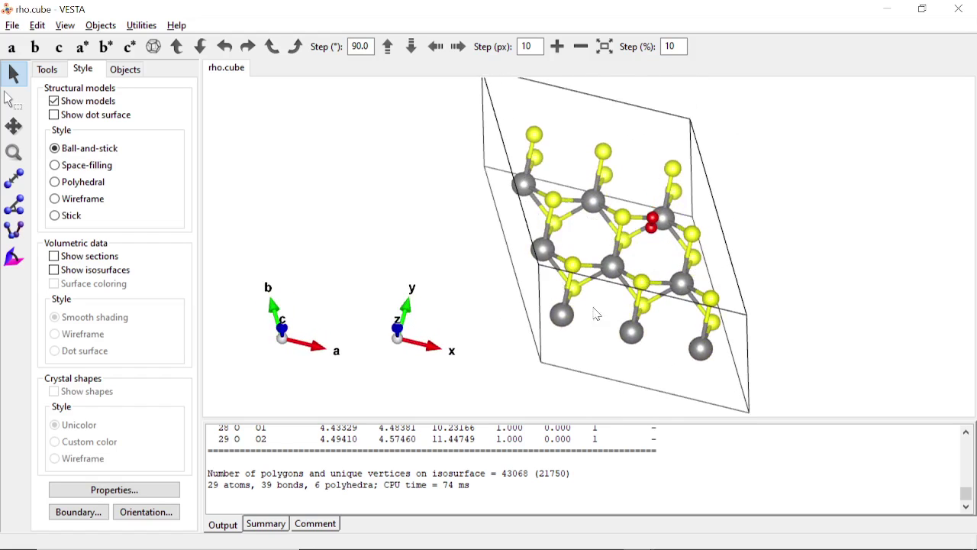
{"action": "left_click_drag", "start_coordinate": [576, 191], "coordinate": [557, 179]}
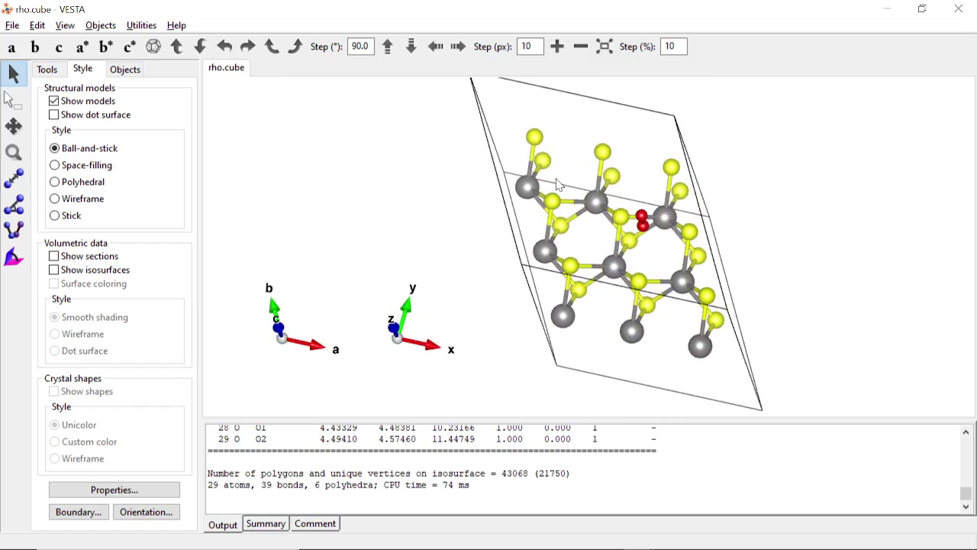
{"action": "left_click_drag", "start_coordinate": [580, 307], "coordinate": [584, 139]}
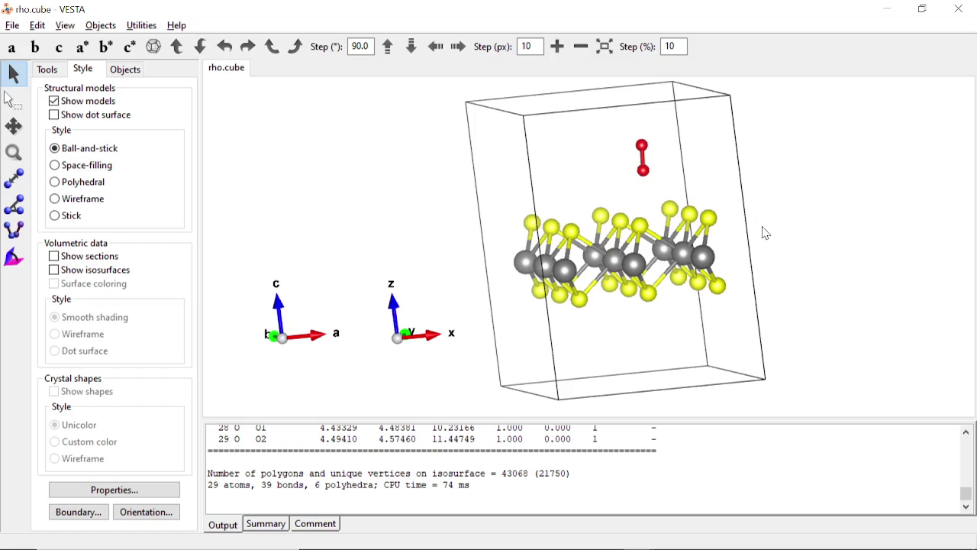
{"action": "left_click_drag", "start_coordinate": [766, 262], "coordinate": [643, 270]}
{"action": "left_click_drag", "start_coordinate": [584, 203], "coordinate": [661, 320]}
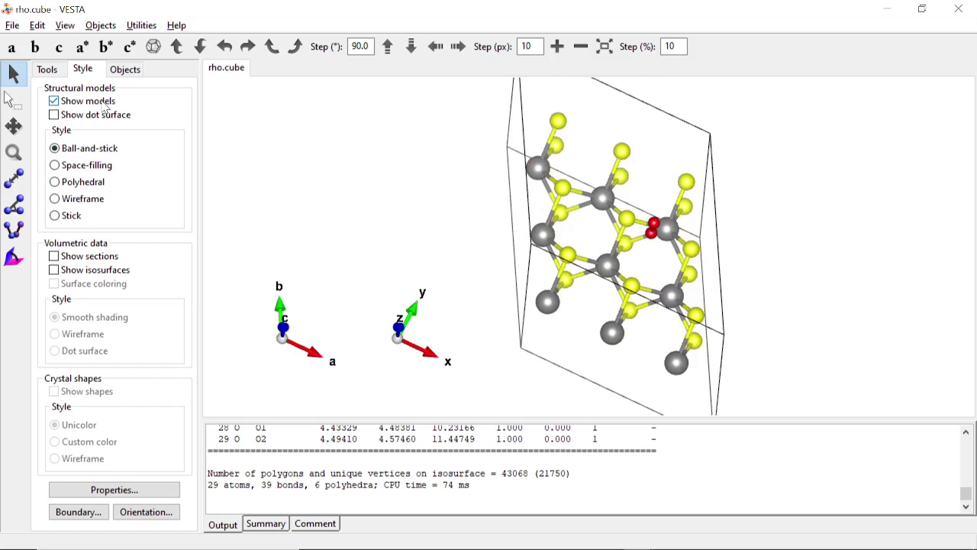
{"action": "left_click", "coordinate": [59, 47]}
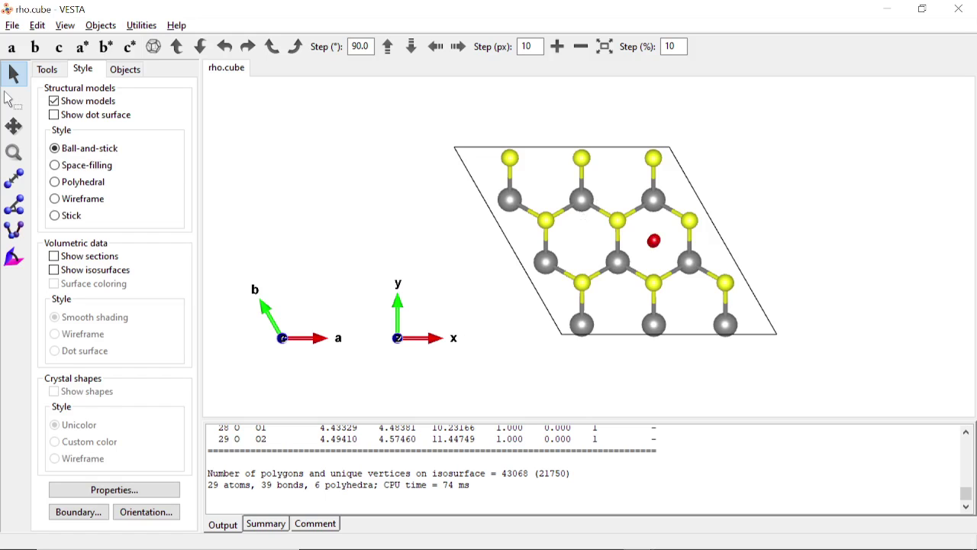
Step: Switch to File Explorer and locate rho.cube in the cdd > hollow standing > sys > pp.x1 folder
{"action": "mouse_move", "coordinate": [425, 538]}
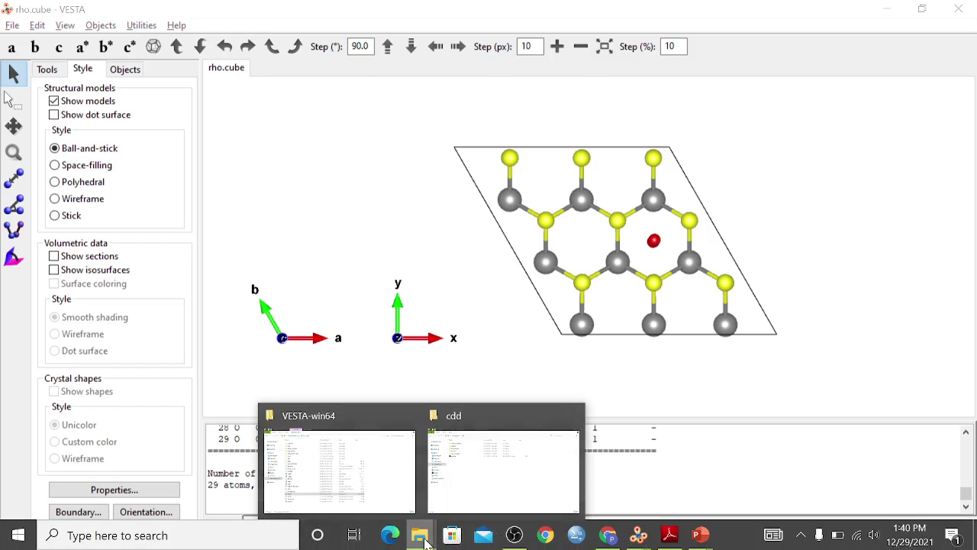
{"action": "left_click", "coordinate": [502, 467]}
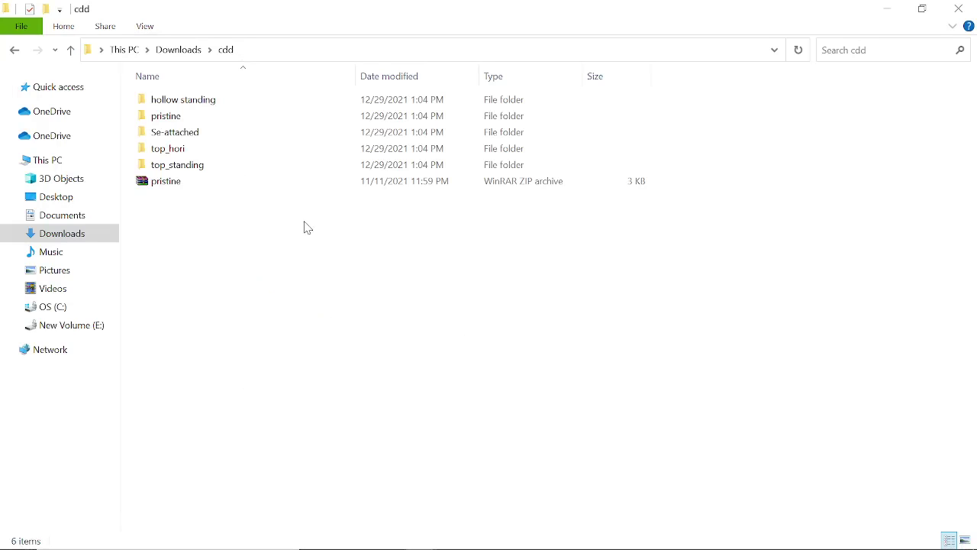
{"action": "double_click", "coordinate": [175, 100]}
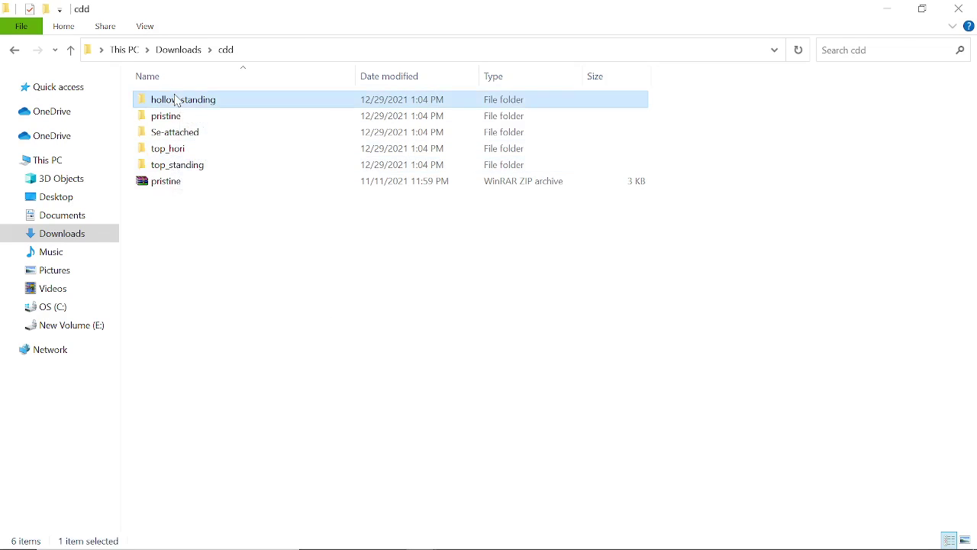
{"action": "key", "text": "alt+Tab"}
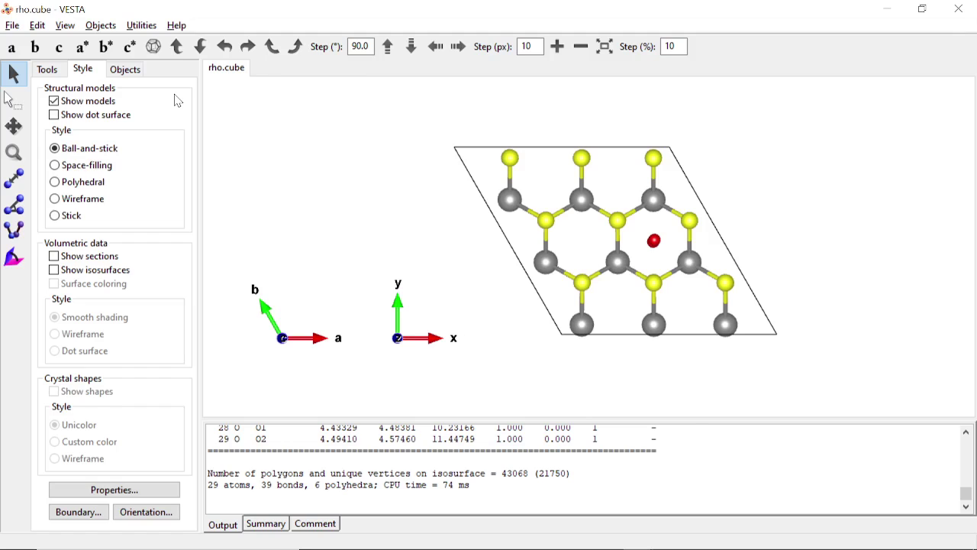
{"action": "key", "text": "alt+Tab"}
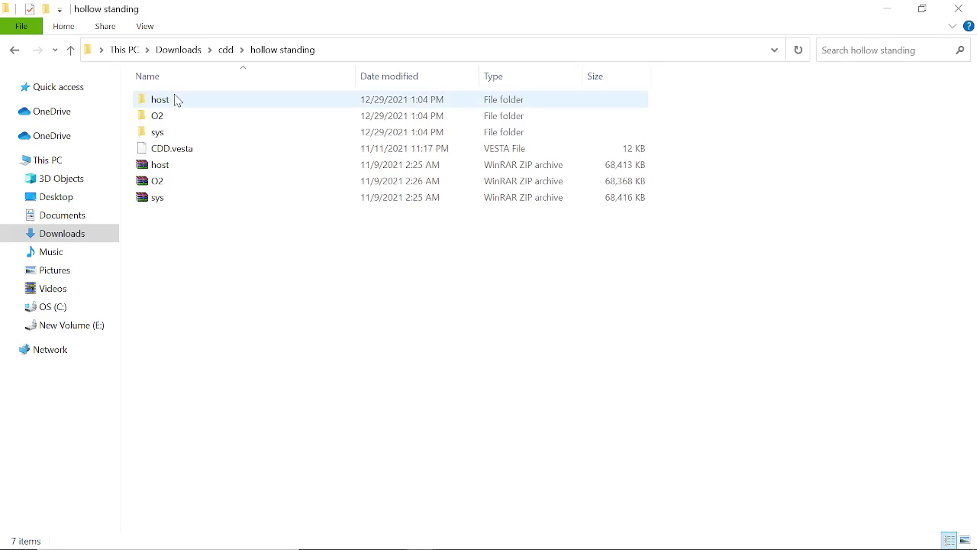
{"action": "double_click", "coordinate": [156, 136]}
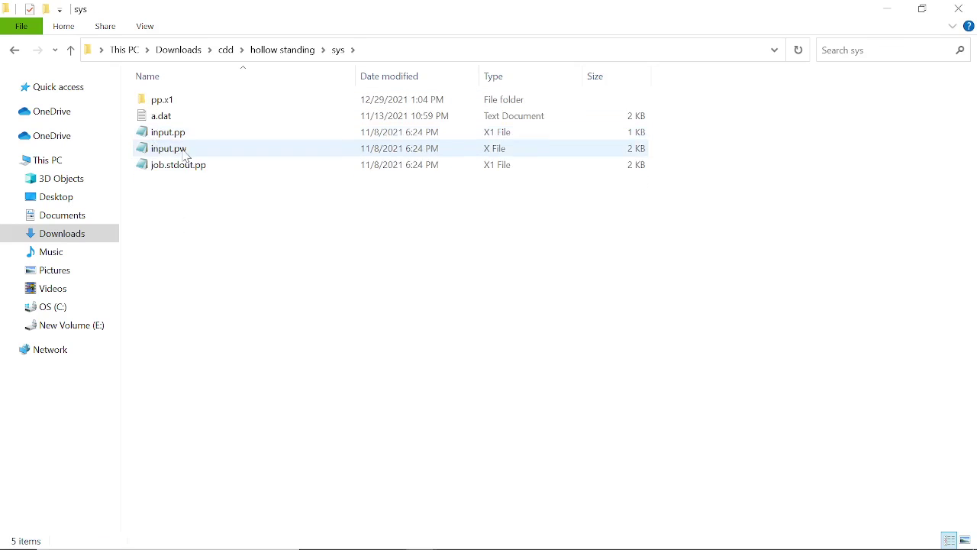
{"action": "double_click", "coordinate": [162, 107]}
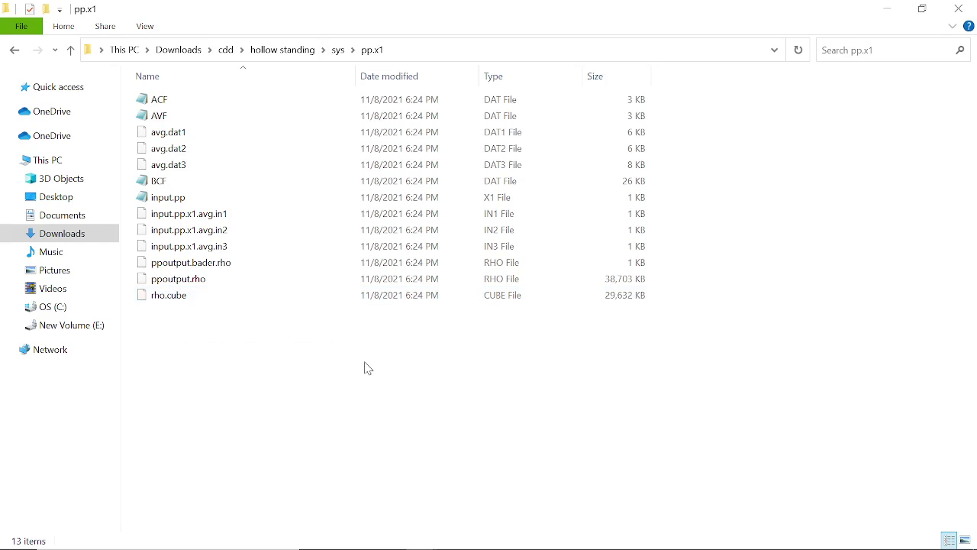
{"action": "left_click", "coordinate": [189, 301]}
{"action": "left_click", "coordinate": [326, 377]}
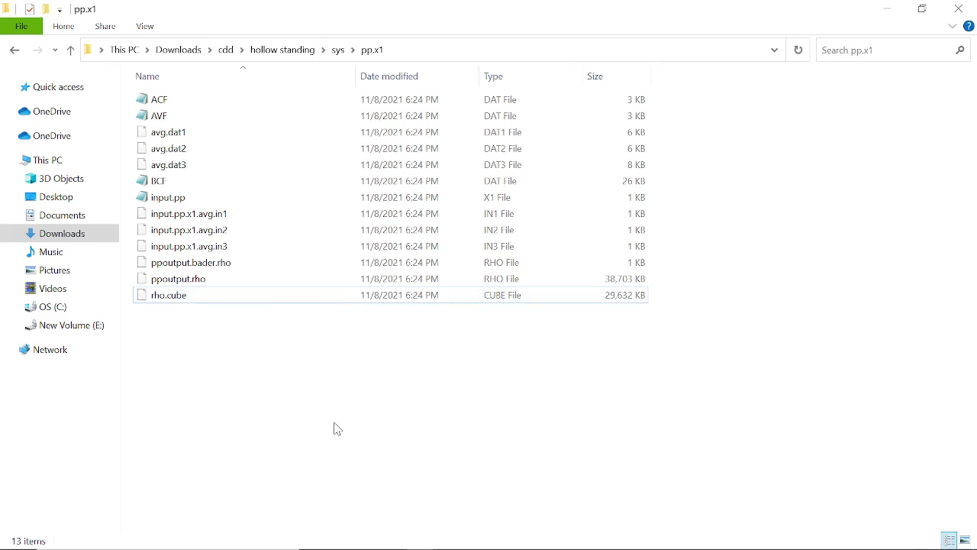
Step: Go back up to the hollow standing folder and switch back to the VESTA structure window
{"action": "key", "text": "BackSpace"}
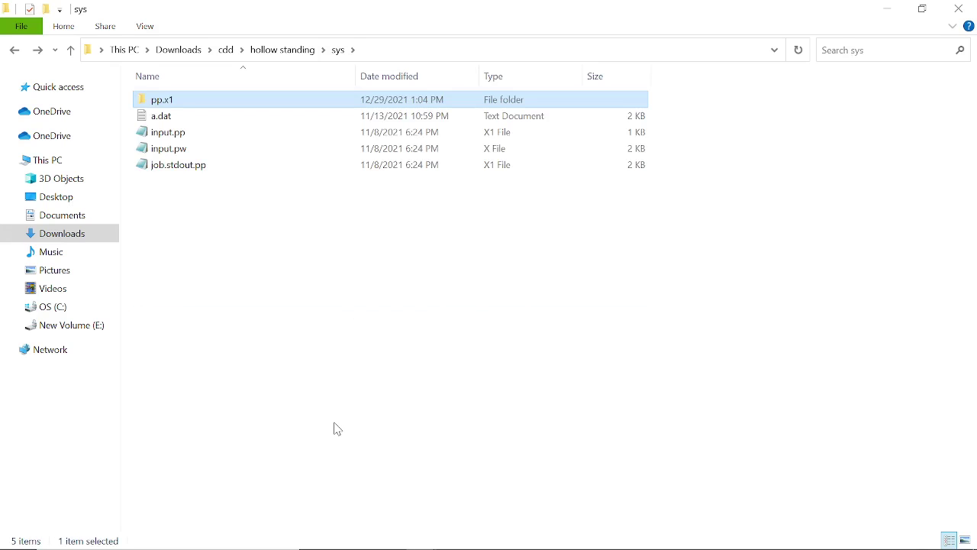
{"action": "key", "text": "BackSpace"}
{"action": "key", "text": "alt+Tab"}
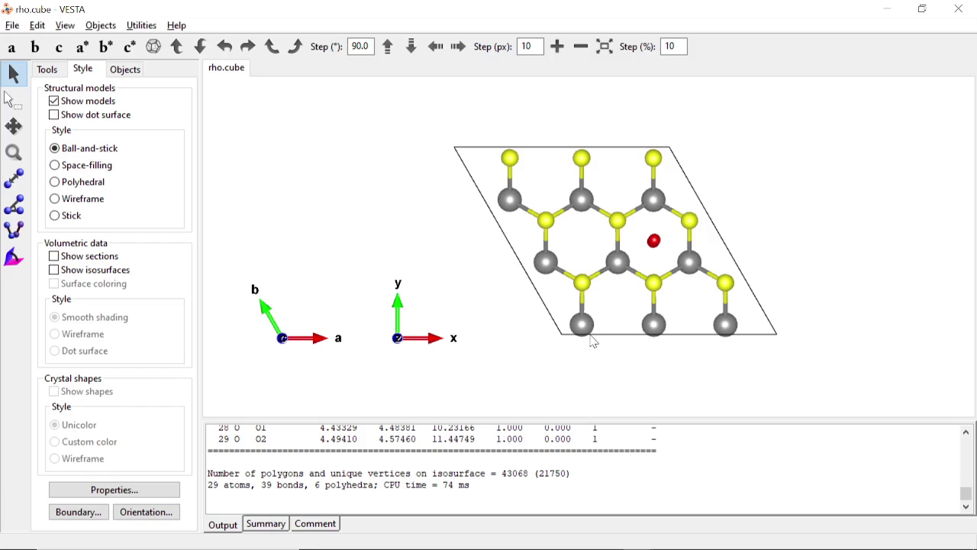
Step: Rotate the structure to examine the O2 molecule's position over the monolayer from the side
{"action": "left_click", "coordinate": [676, 534]}
{"action": "mouse_move", "coordinate": [588, 257]}
{"action": "left_mouse_down"}
{"action": "mouse_move", "coordinate": [588, 221]}
{"action": "mouse_move", "coordinate": [590, 251]}
{"action": "left_mouse_up"}
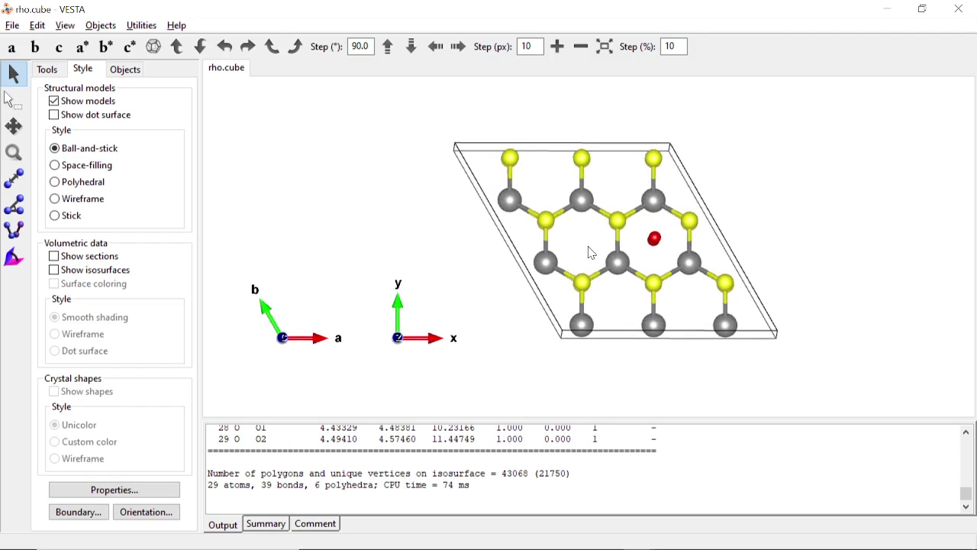
{"action": "left_click_drag", "start_coordinate": [589, 253], "coordinate": [500, 195]}
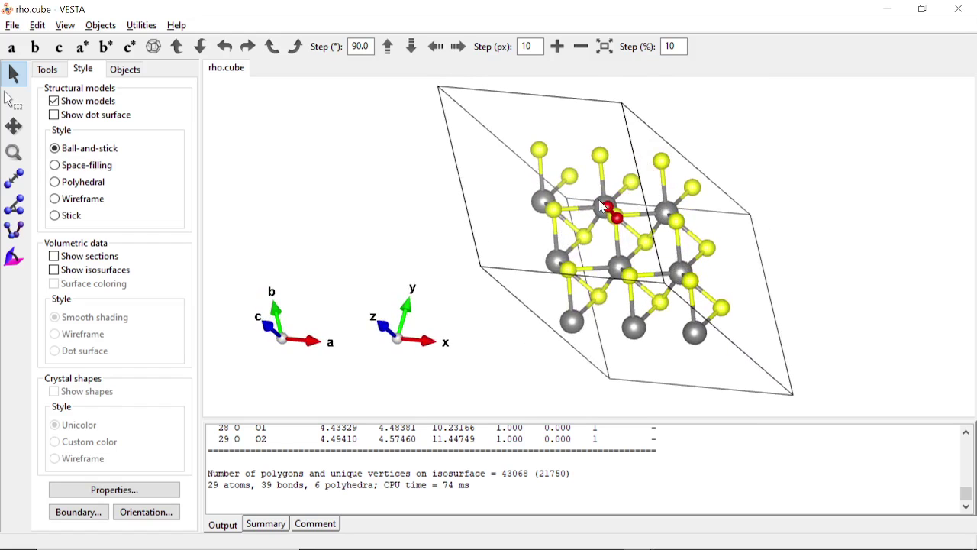
{"action": "left_click_drag", "start_coordinate": [569, 237], "coordinate": [510, 267]}
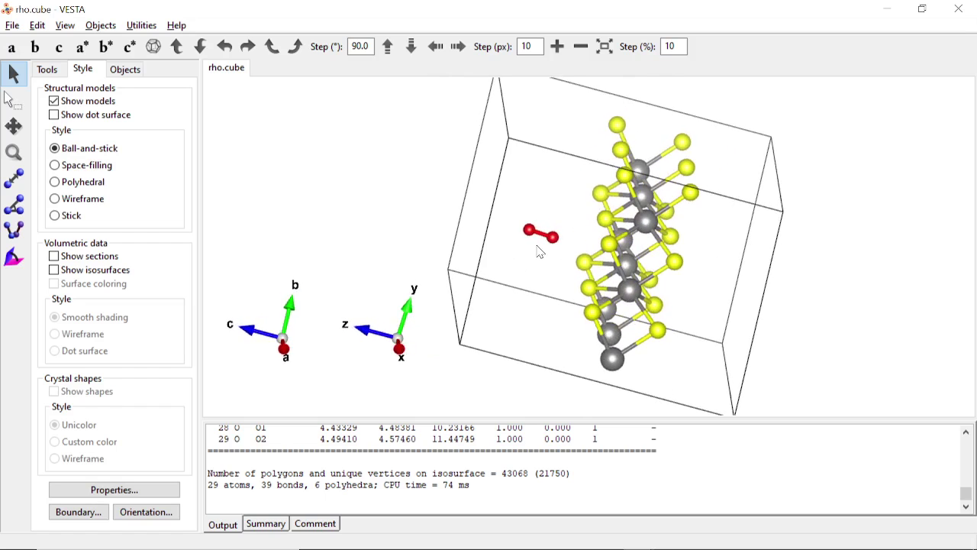
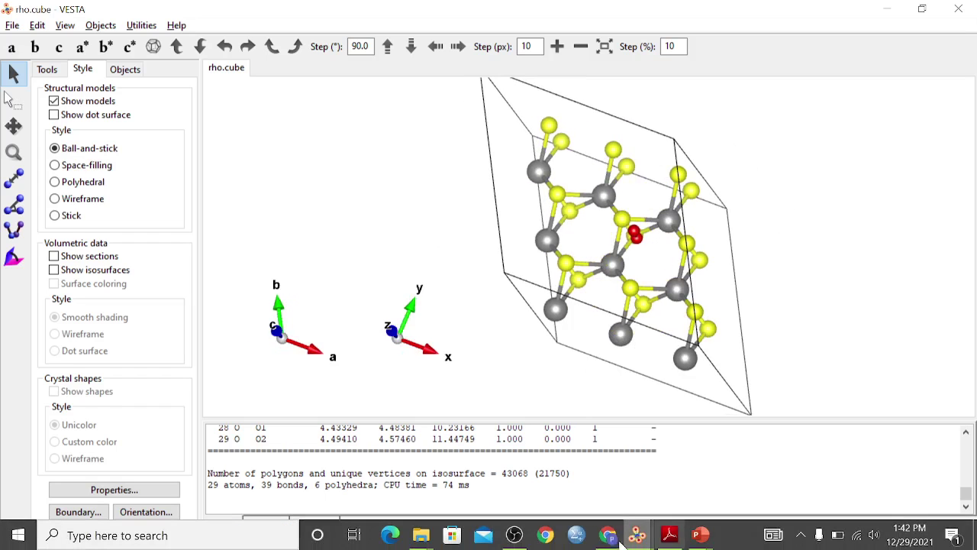
Step: Switch to File Explorer and review the sys, O2 and host folders inside hollow standing
{"action": "mouse_move", "coordinate": [419, 534]}
{"action": "left_click", "coordinate": [477, 483]}
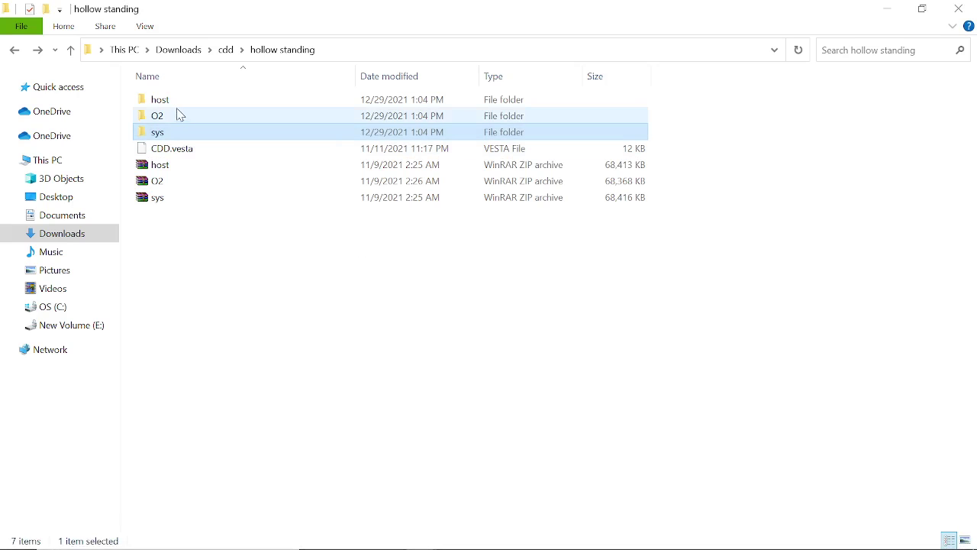
{"action": "left_click", "coordinate": [159, 134]}
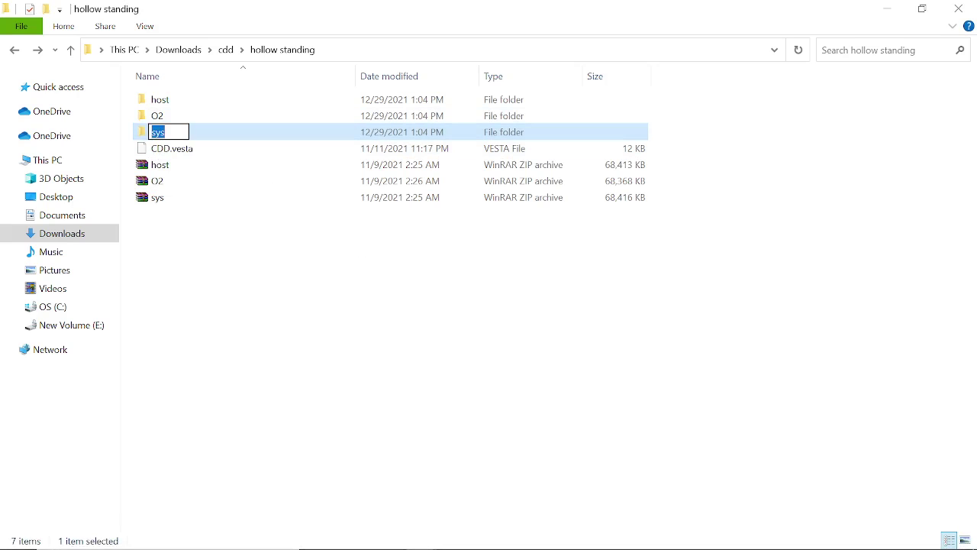
{"action": "left_click", "coordinate": [224, 123]}
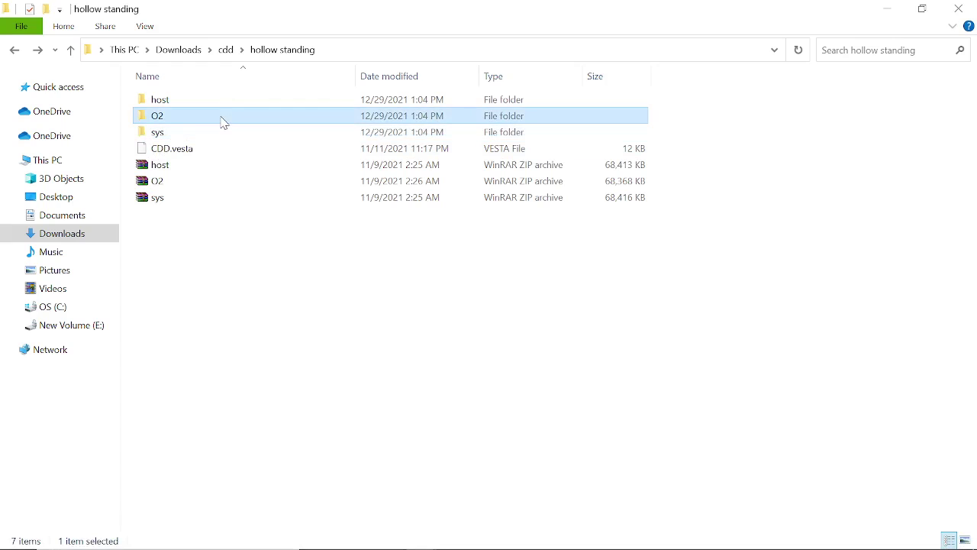
{"action": "left_click", "coordinate": [177, 105]}
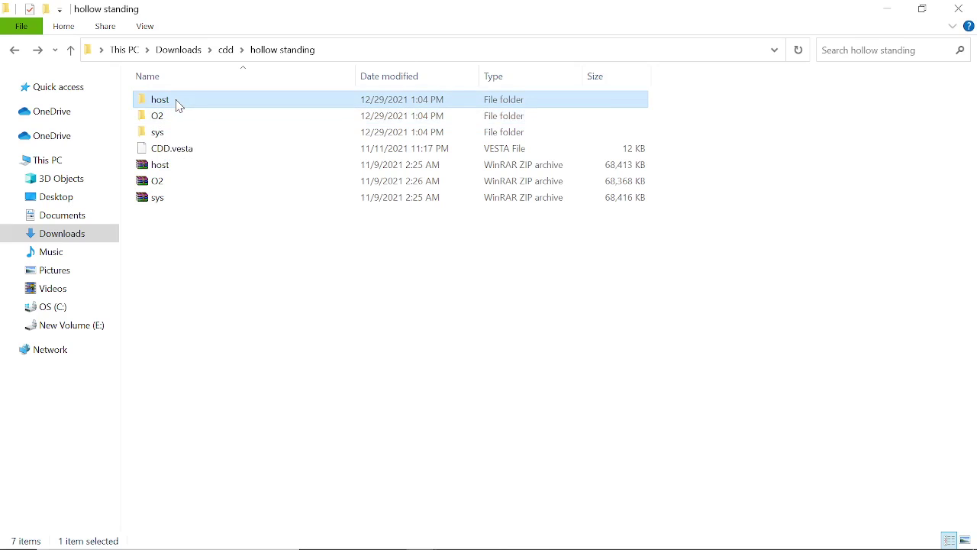
Step: Switch back to the VESTA window showing rho.cube and view the structure along the c axis
{"action": "mouse_move", "coordinate": [637, 534]}
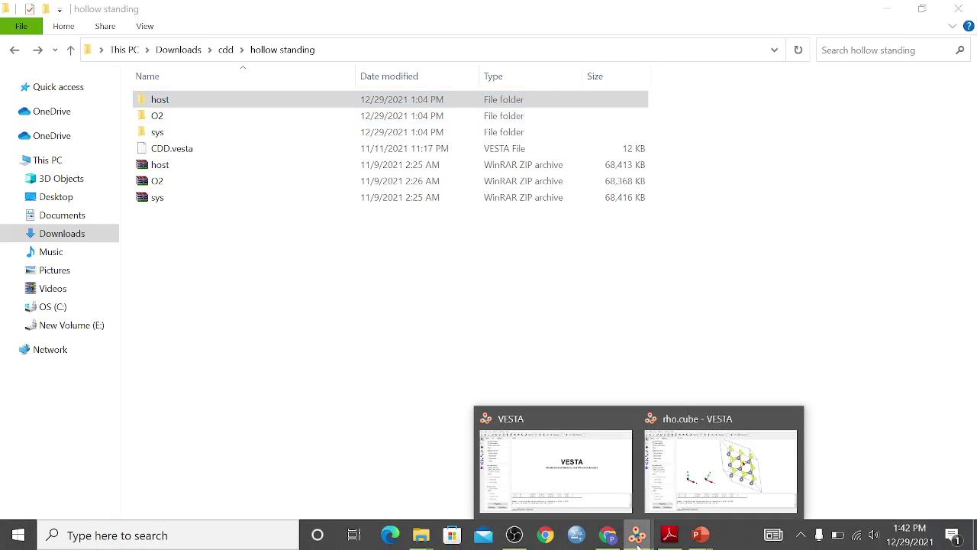
{"action": "left_click", "coordinate": [708, 477]}
{"action": "left_click_drag", "start_coordinate": [488, 224], "coordinate": [512, 249]}
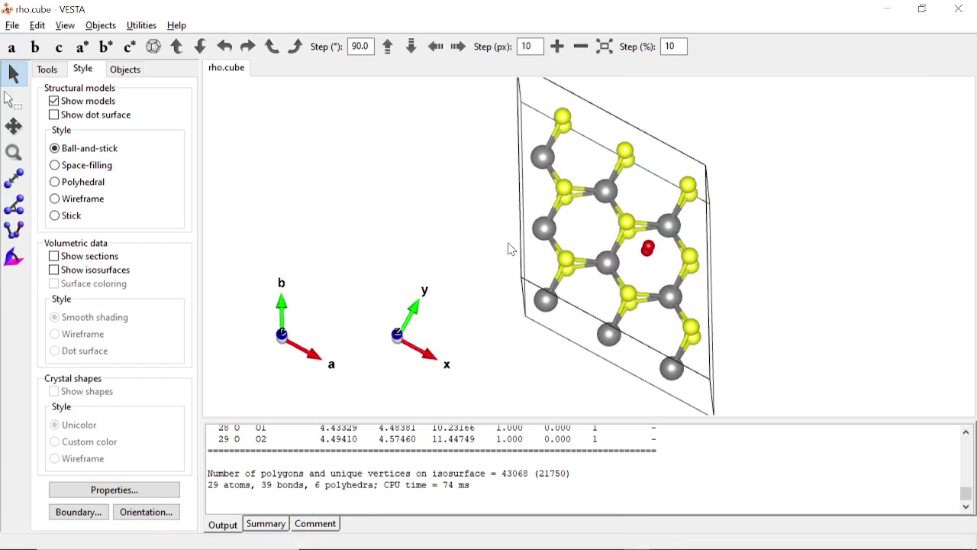
{"action": "left_click", "coordinate": [58, 48]}
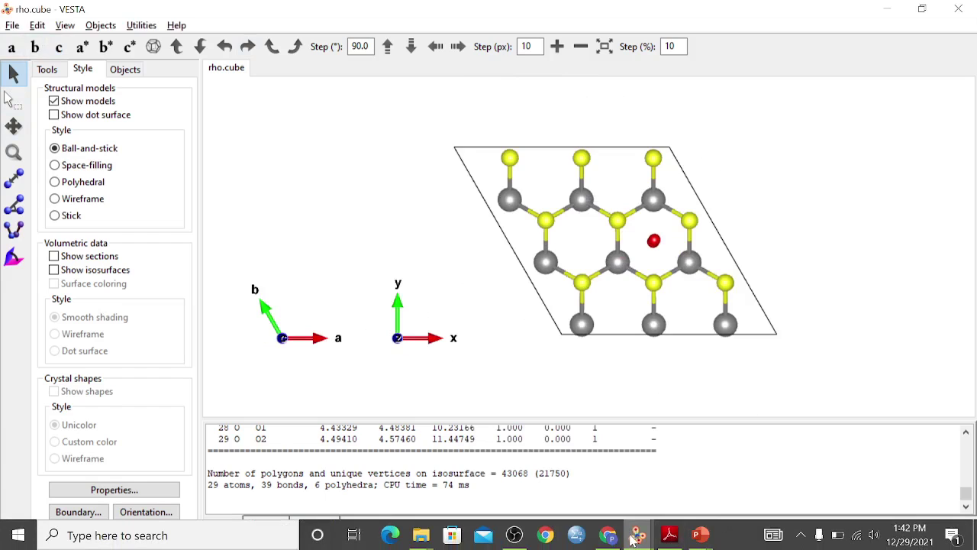
Step: In the empty VESTA window, open rho.cube from the hollow standing > sys > pp.x1 folder
{"action": "left_click", "coordinate": [637, 535]}
{"action": "left_click", "coordinate": [568, 471]}
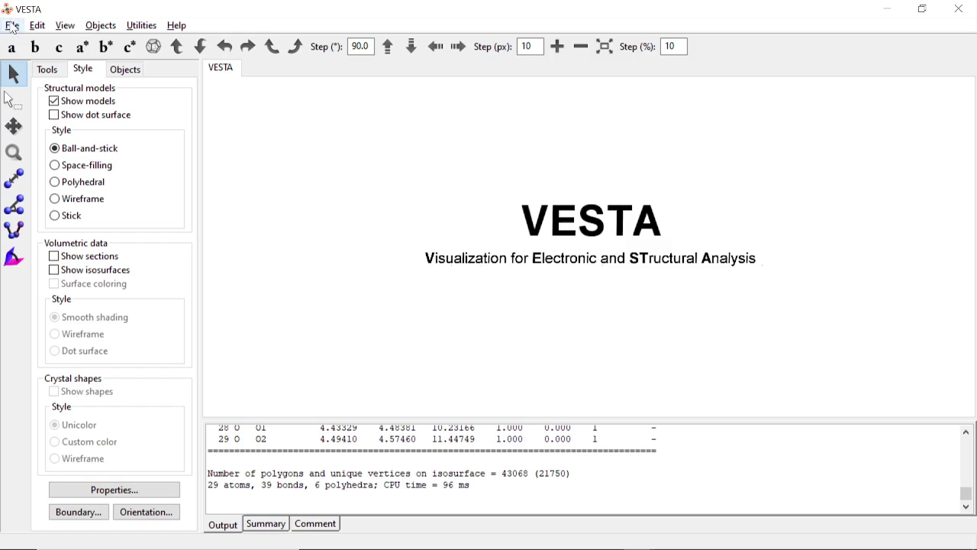
{"action": "left_click", "coordinate": [12, 25]}
{"action": "left_click", "coordinate": [34, 82]}
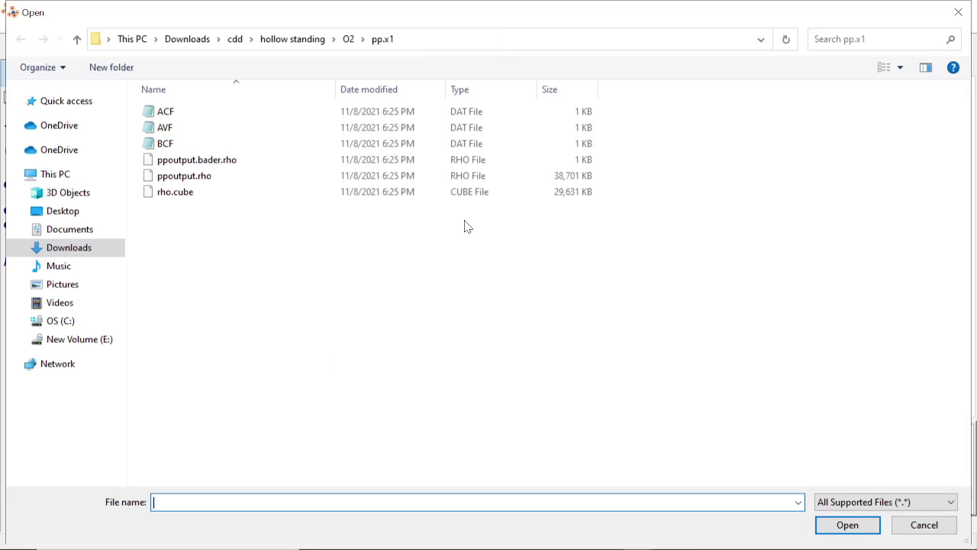
{"action": "left_click", "coordinate": [267, 40]}
{"action": "double_click", "coordinate": [169, 146]}
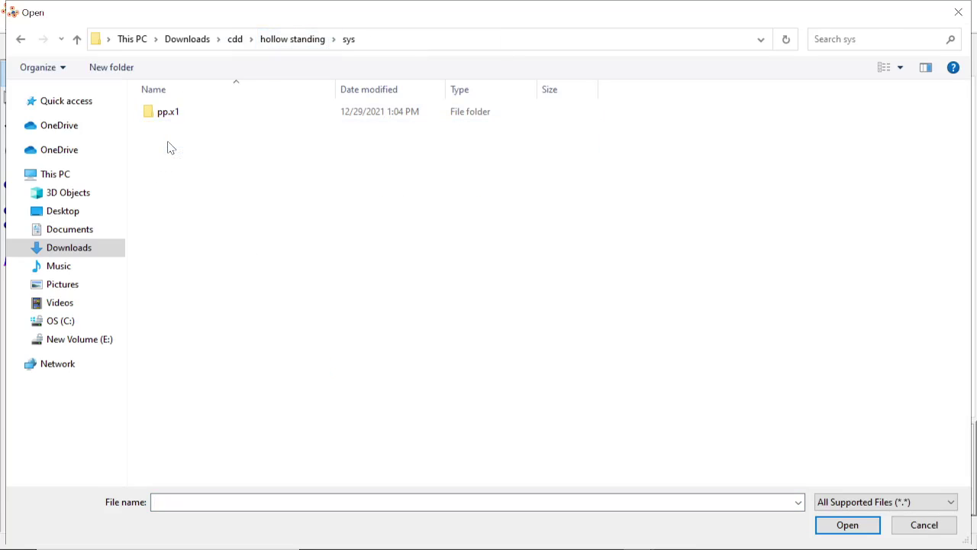
{"action": "double_click", "coordinate": [197, 116]}
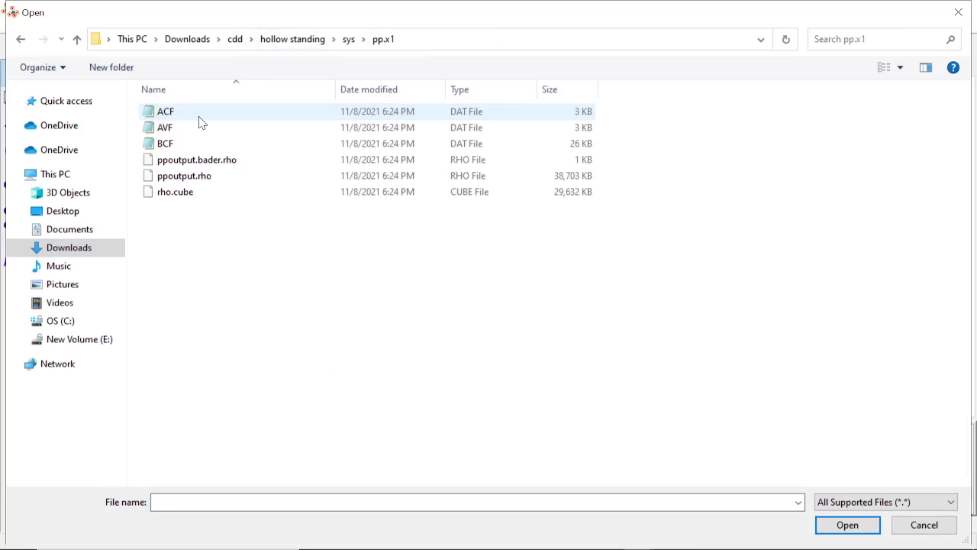
{"action": "double_click", "coordinate": [181, 196]}
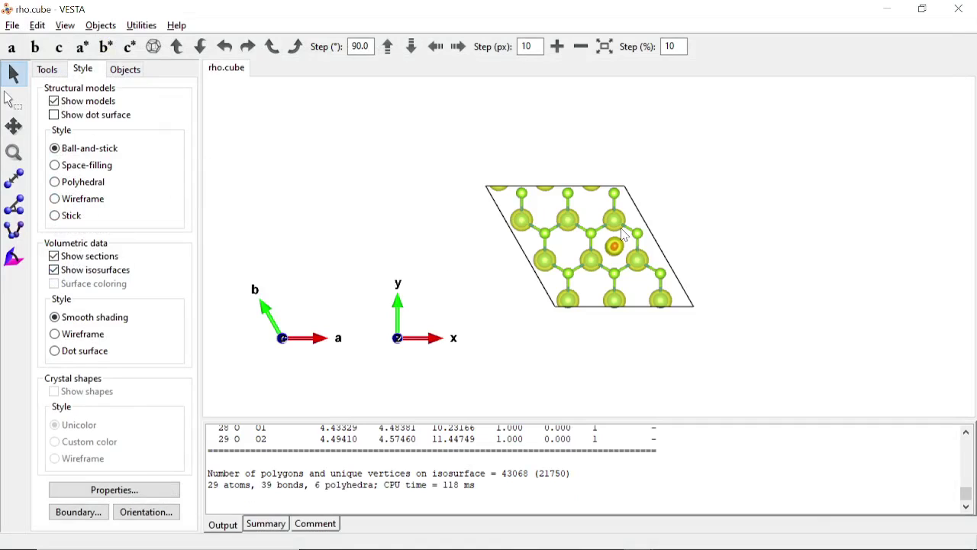
Step: Hide the sections and isosurfaces so only the ball-and-stick model of the structure is shown
{"action": "scroll", "coordinate": [622, 236], "scroll_direction": "up", "scroll_amount": 2}
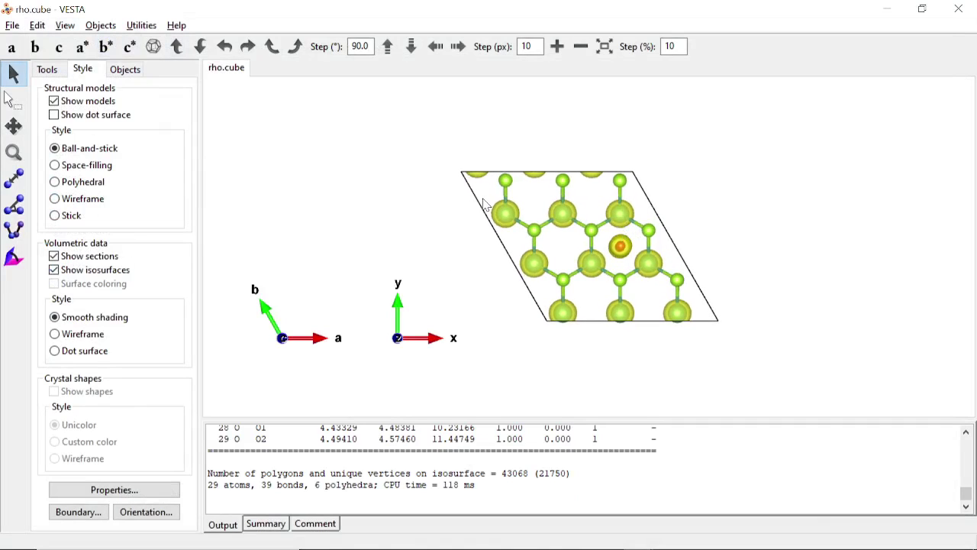
{"action": "left_click", "coordinate": [54, 256]}
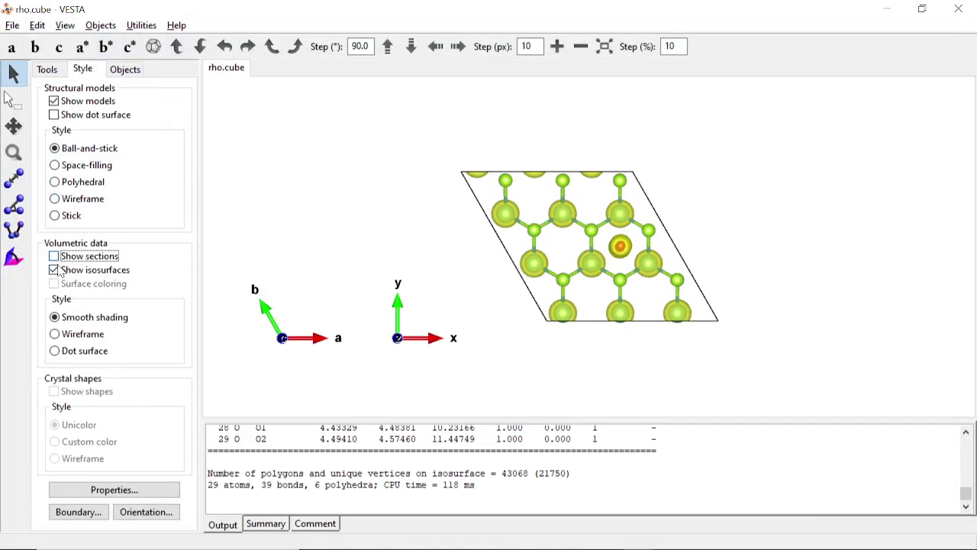
{"action": "left_click", "coordinate": [53, 269]}
Step: Set the colour of the Se atoms to yellow (255, 255, 0) in the atom properties
{"action": "left_click", "coordinate": [133, 489]}
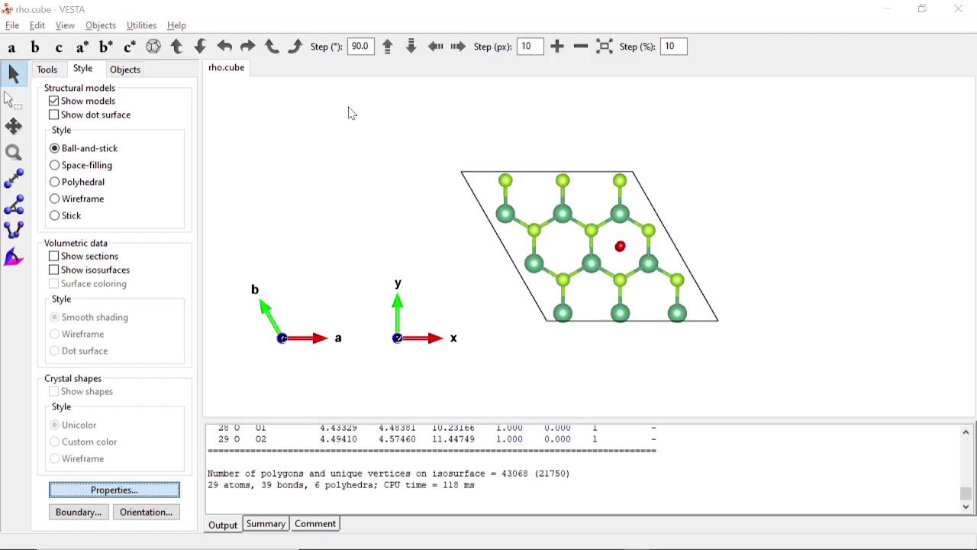
{"action": "left_click", "coordinate": [168, 37]}
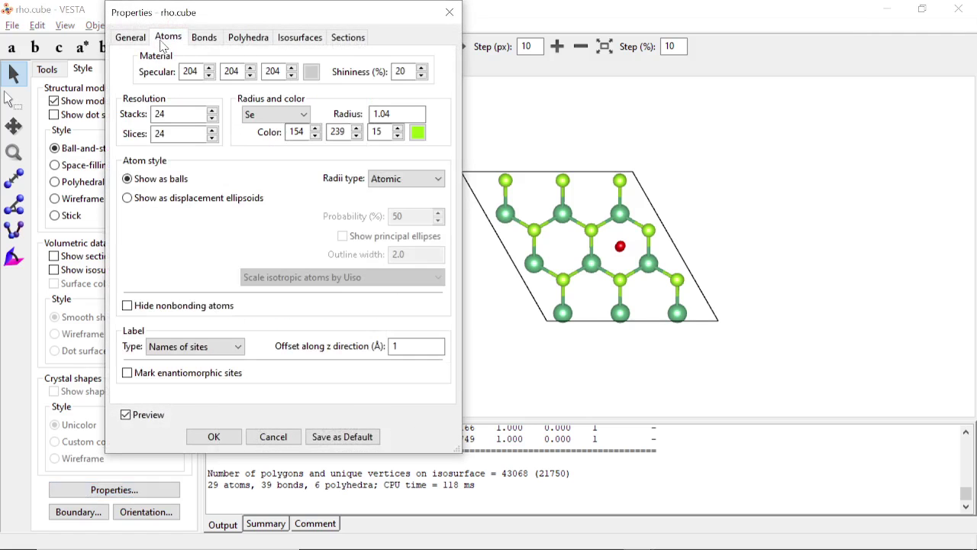
{"action": "left_click", "coordinate": [418, 132]}
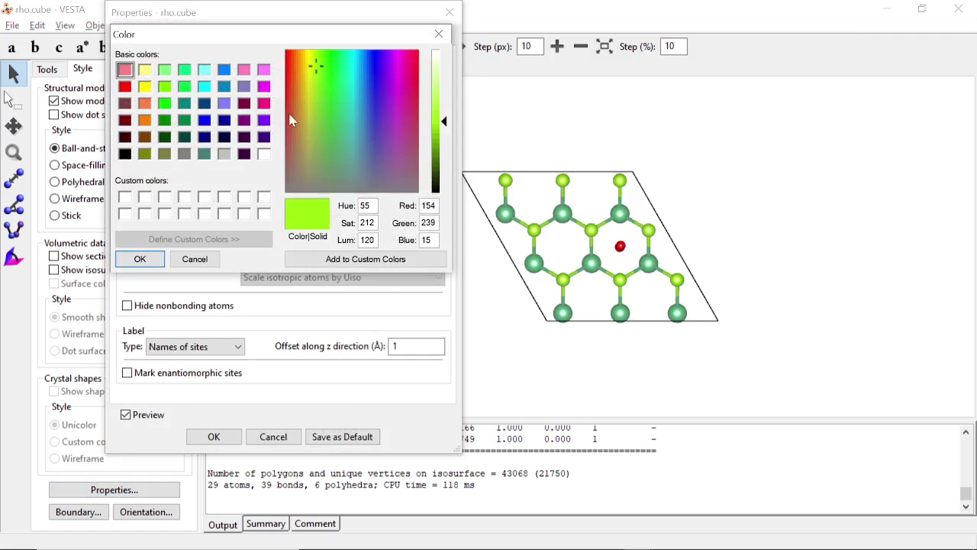
{"action": "left_click", "coordinate": [145, 87]}
{"action": "left_click", "coordinate": [139, 259]}
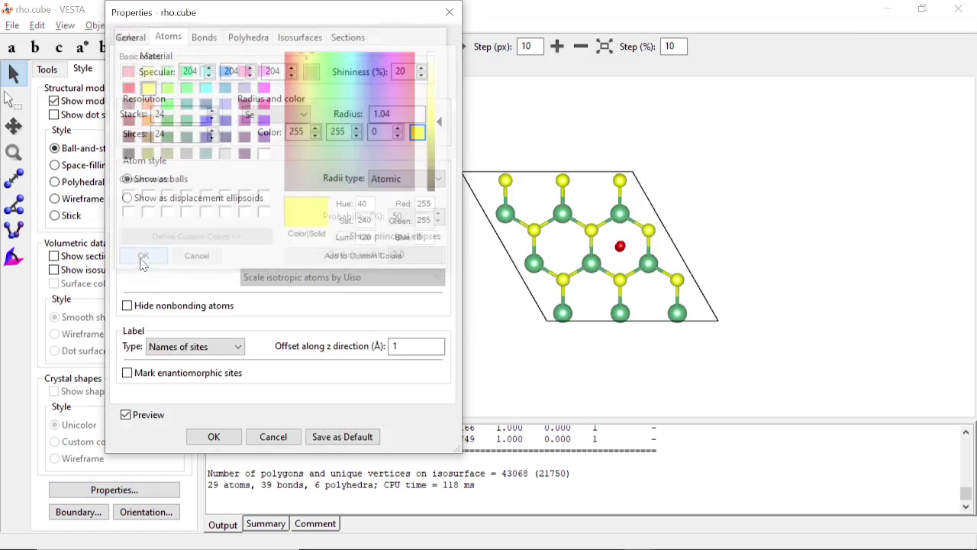
Step: Set the colour of the Nb atoms to grey (128, 128, 128) and accept the properties
{"action": "left_click", "coordinate": [268, 122]}
{"action": "left_click", "coordinate": [264, 135]}
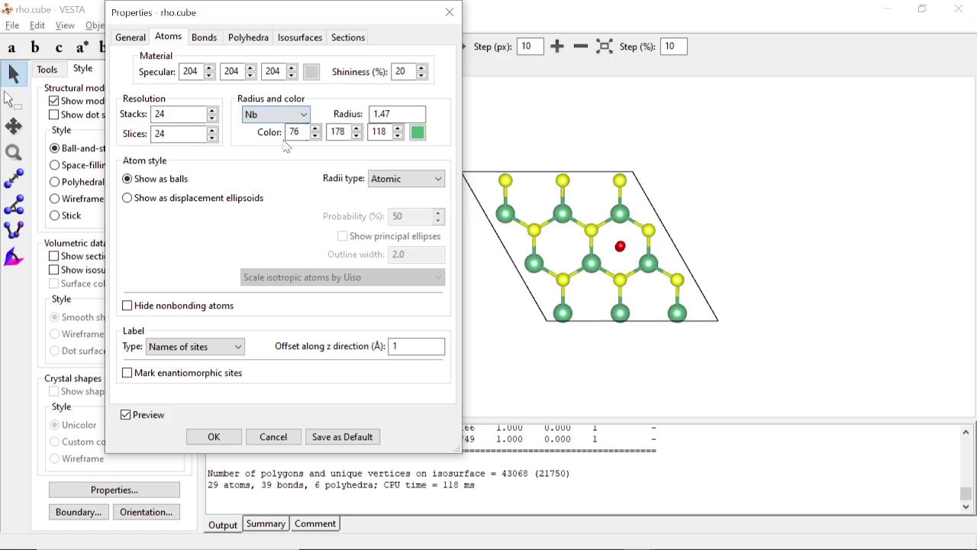
{"action": "left_click", "coordinate": [417, 132]}
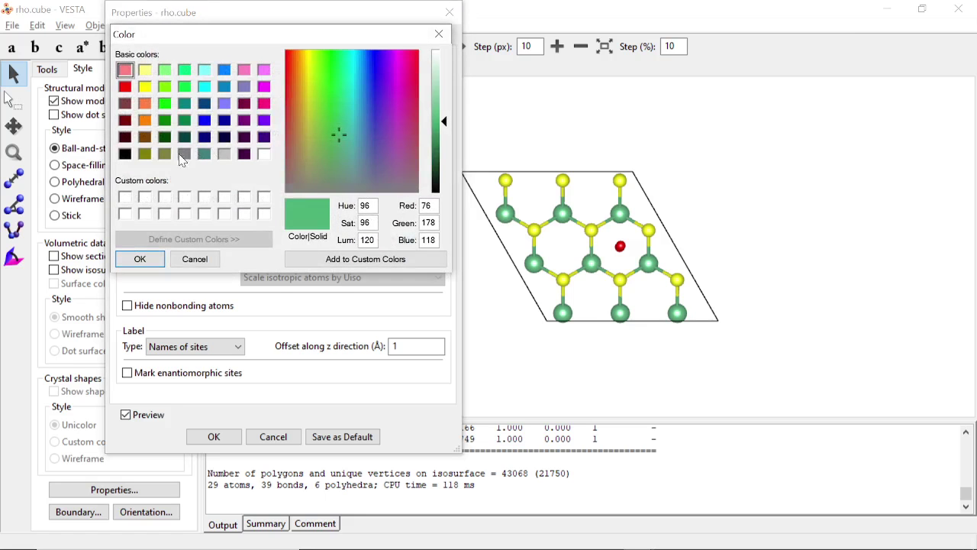
{"action": "left_click", "coordinate": [183, 153]}
{"action": "left_click", "coordinate": [144, 259]}
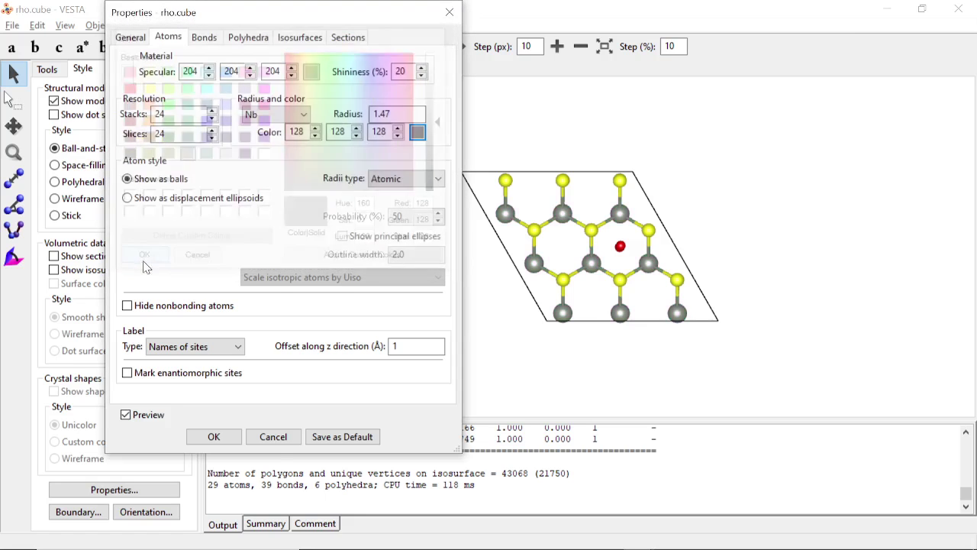
{"action": "left_click", "coordinate": [214, 437]}
Step: Show the isosurfaces again and rotate the model to a side view with the O2 molecule beside the monolayer
{"action": "scroll", "coordinate": [546, 221], "scroll_direction": "up", "scroll_amount": 2}
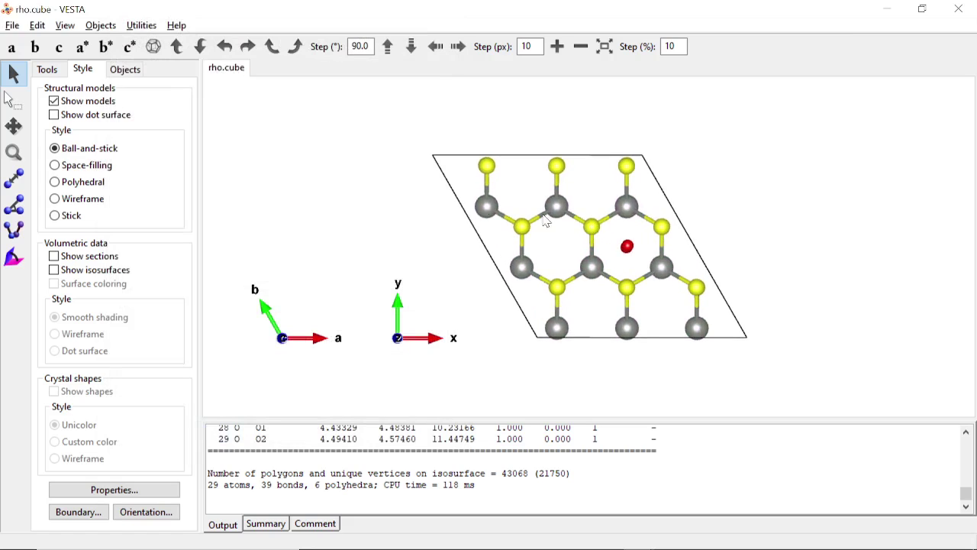
{"action": "left_click", "coordinate": [54, 271]}
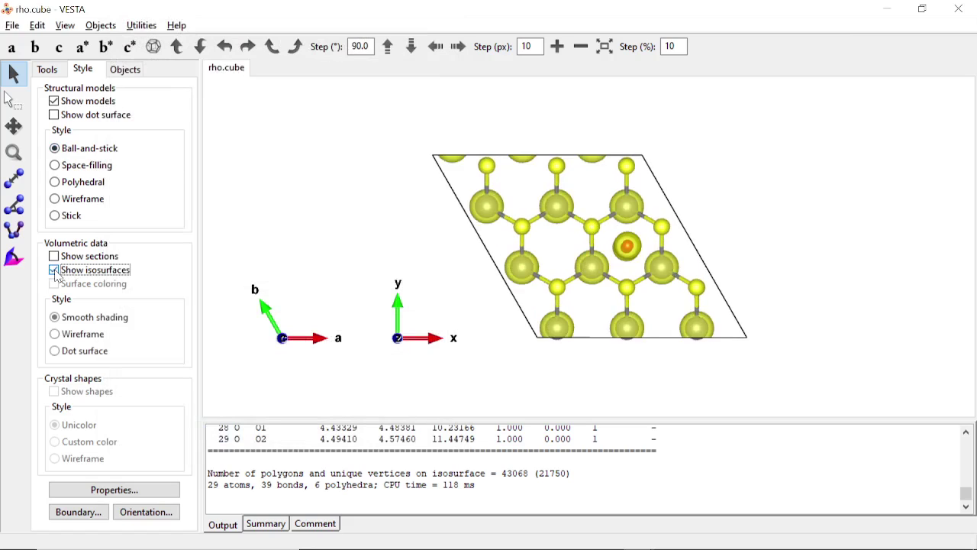
{"action": "left_click_drag", "start_coordinate": [526, 252], "coordinate": [493, 250]}
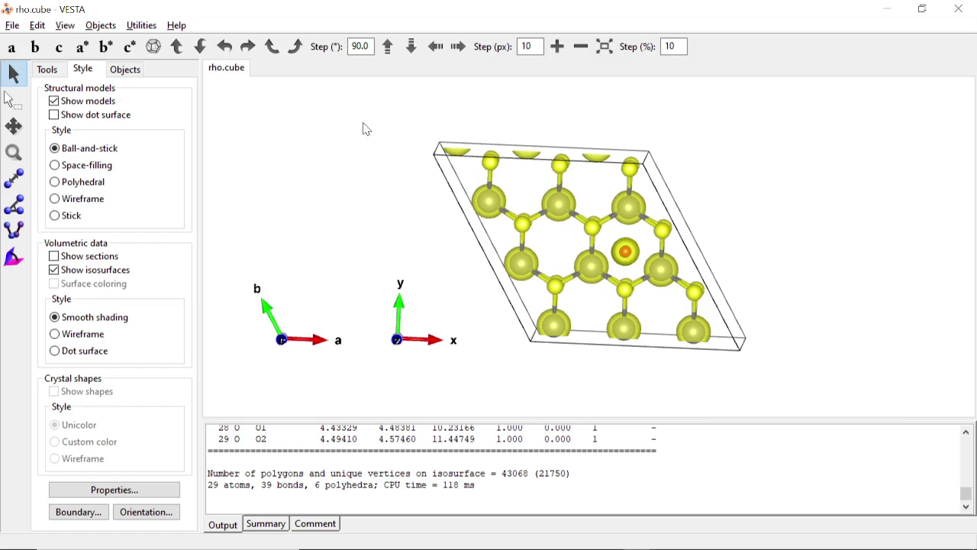
{"action": "left_click_drag", "start_coordinate": [553, 260], "coordinate": [297, 266]}
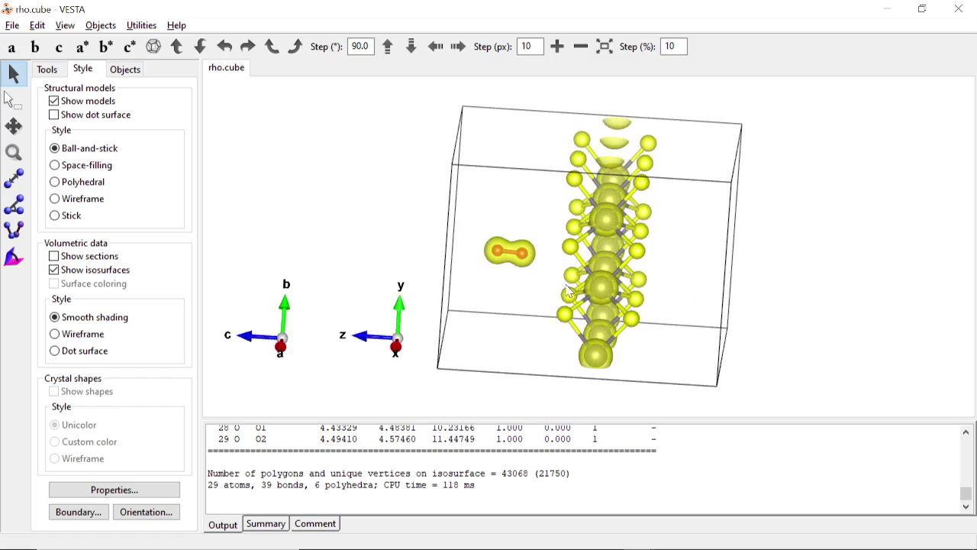
{"action": "left_click_drag", "start_coordinate": [491, 228], "coordinate": [513, 238]}
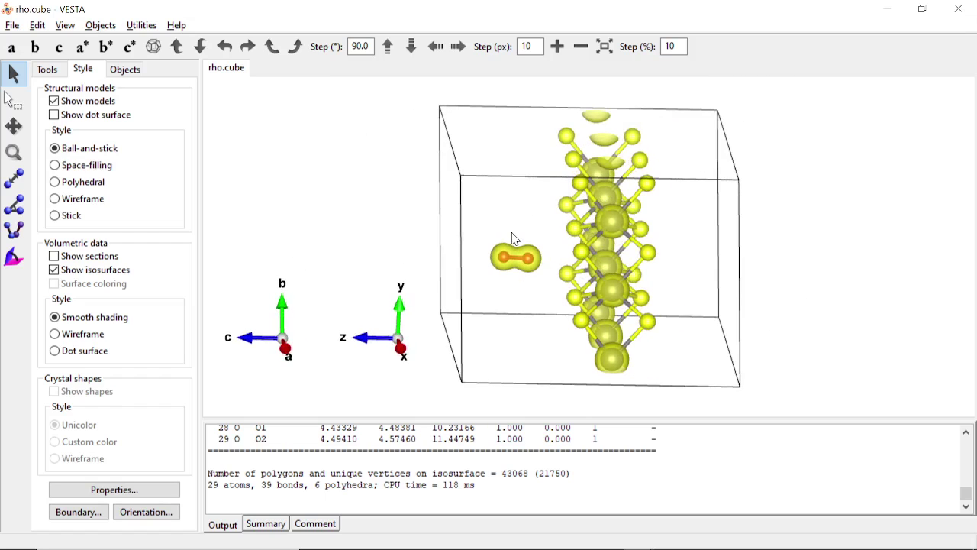
Step: Import rho.cube from hollow standing > O2 > pp.x1 into the isosurface volumetric data, subtracting it from the current data as raw data
{"action": "left_click", "coordinate": [38, 26]}
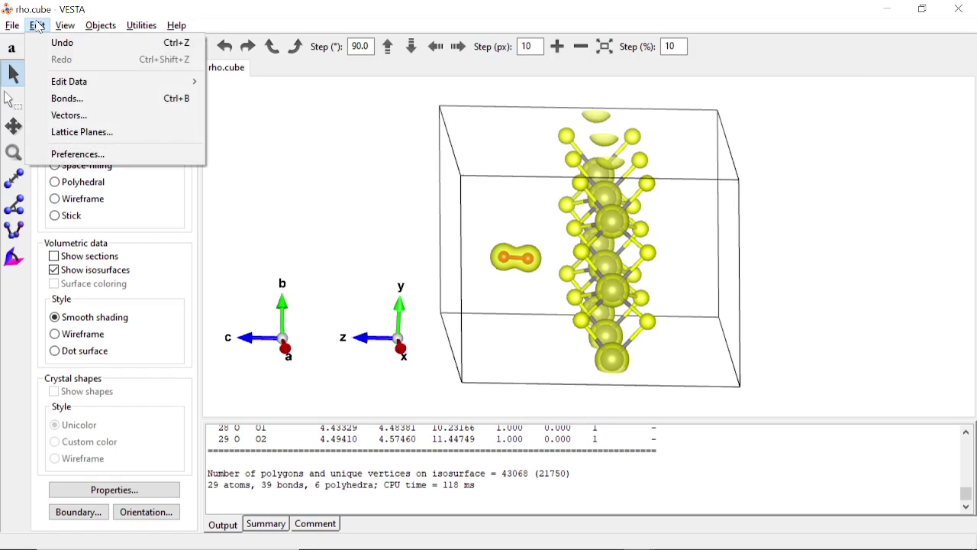
{"action": "mouse_move", "coordinate": [67, 82]}
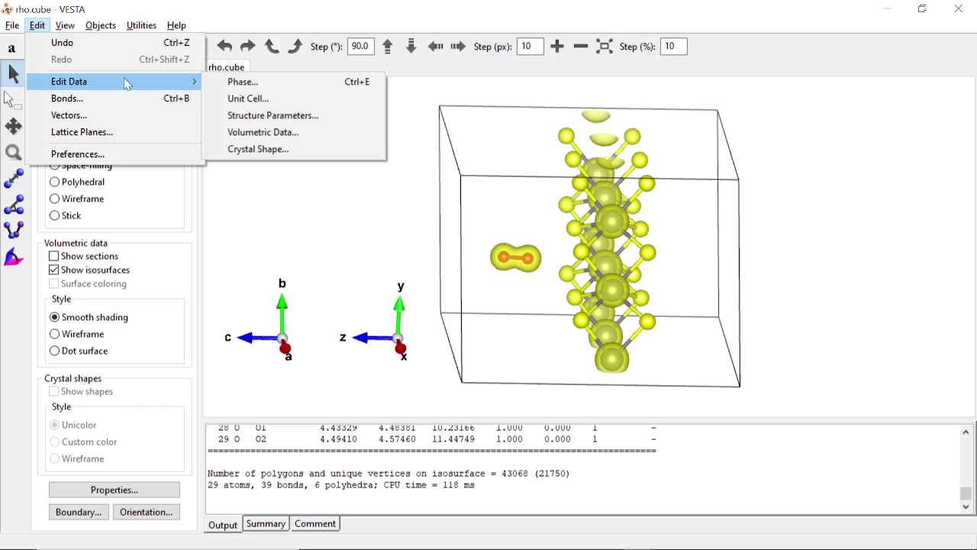
{"action": "left_click", "coordinate": [264, 132]}
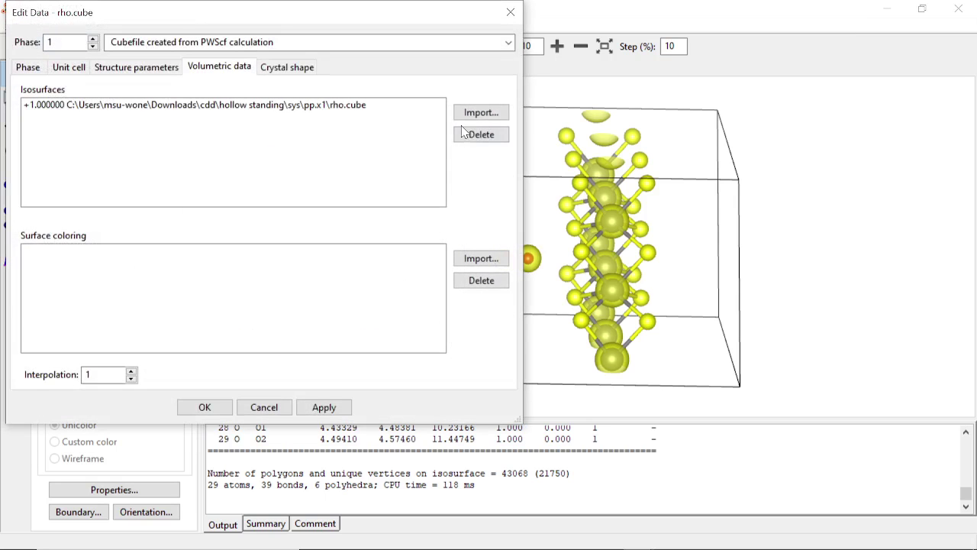
{"action": "left_click", "coordinate": [482, 111]}
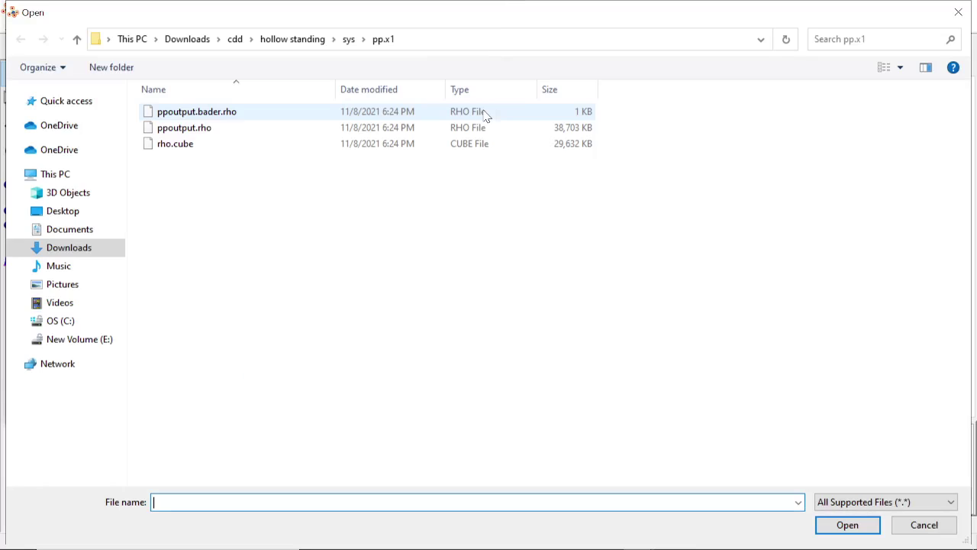
{"action": "left_click", "coordinate": [298, 44]}
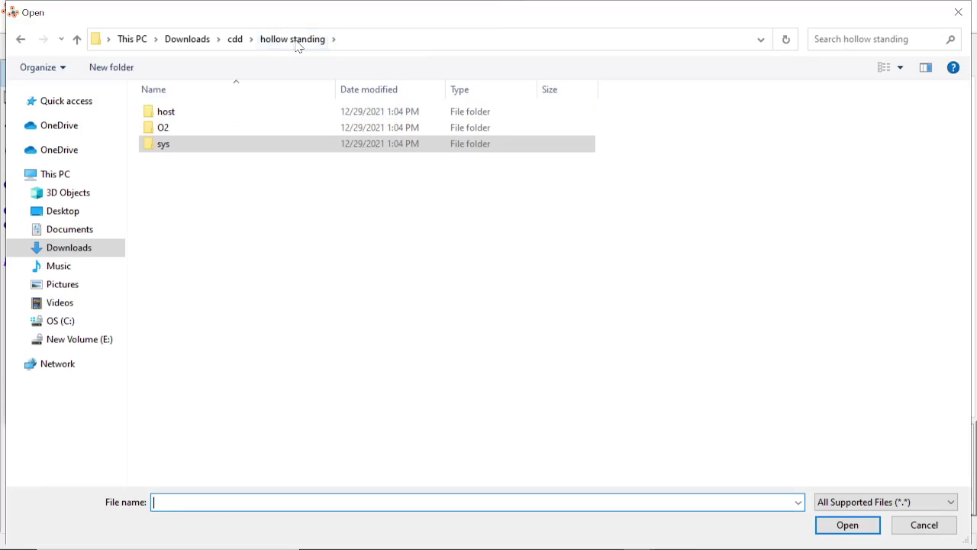
{"action": "double_click", "coordinate": [163, 128]}
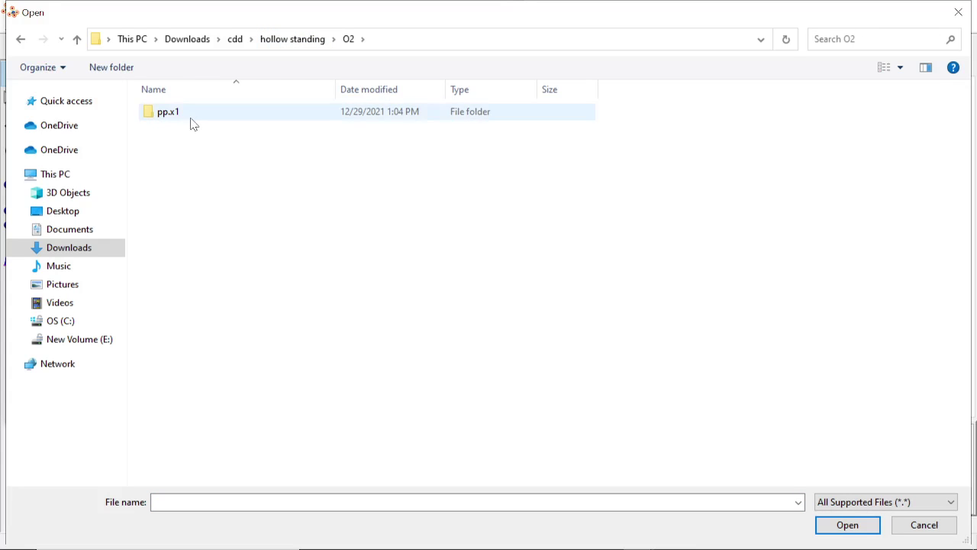
{"action": "double_click", "coordinate": [191, 116]}
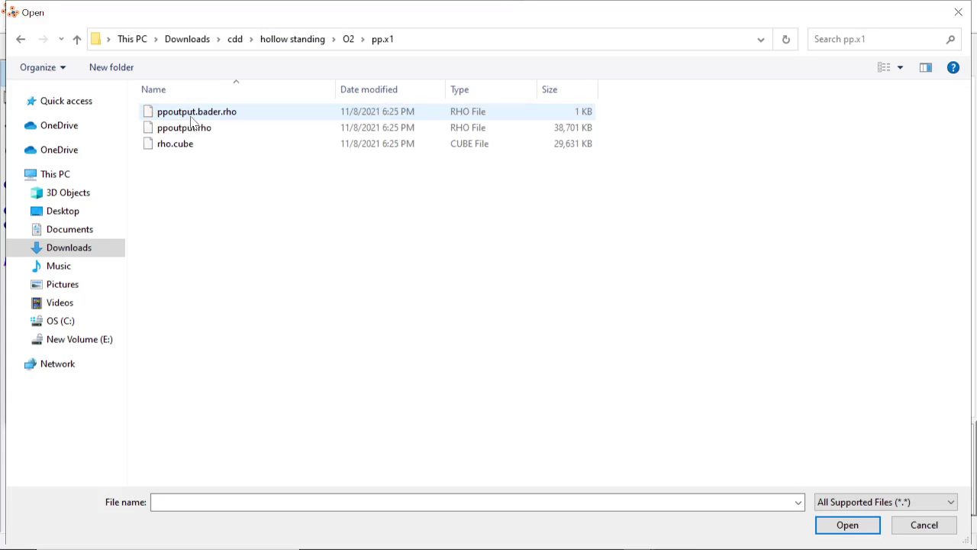
{"action": "double_click", "coordinate": [189, 152]}
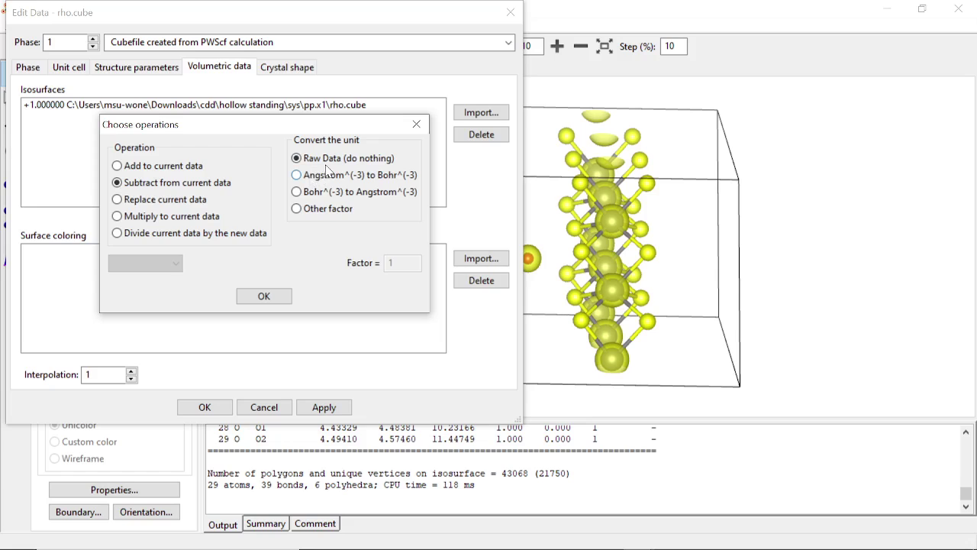
{"action": "left_click", "coordinate": [263, 296]}
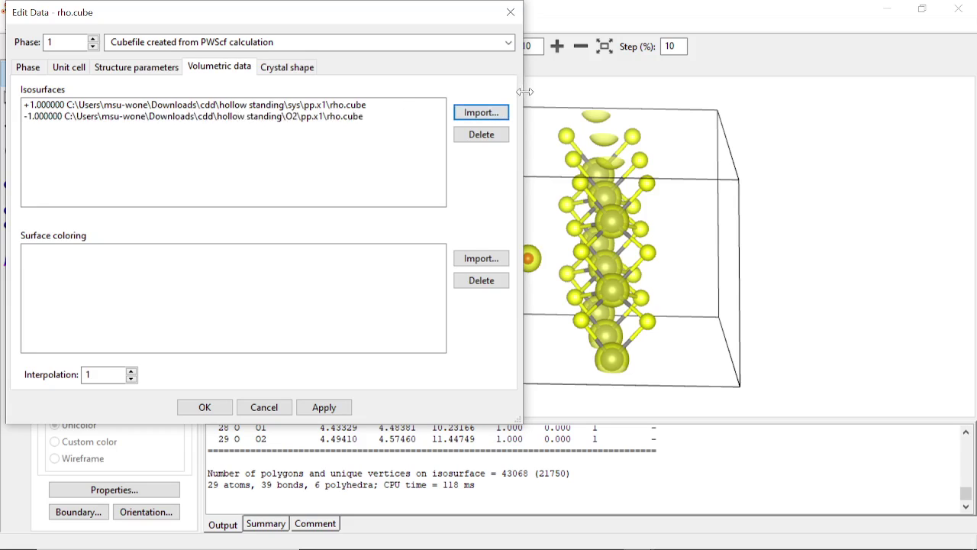
Step: Import rho.cube from hollow standing > host > pp.x1, subtract it from the current data as raw data, and apply the volumetric data changes
{"action": "left_click", "coordinate": [480, 111]}
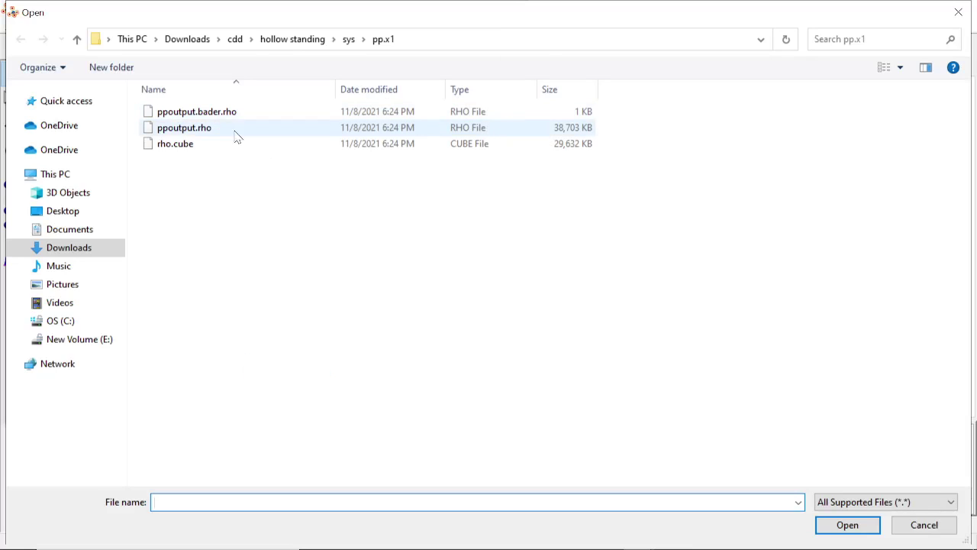
{"action": "left_click", "coordinate": [299, 39]}
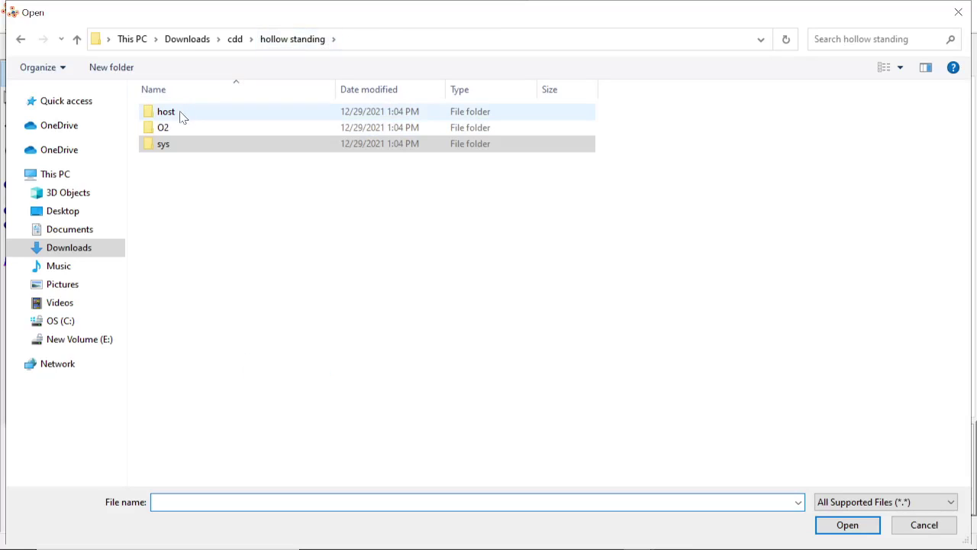
{"action": "double_click", "coordinate": [166, 113]}
{"action": "left_click", "coordinate": [169, 112]}
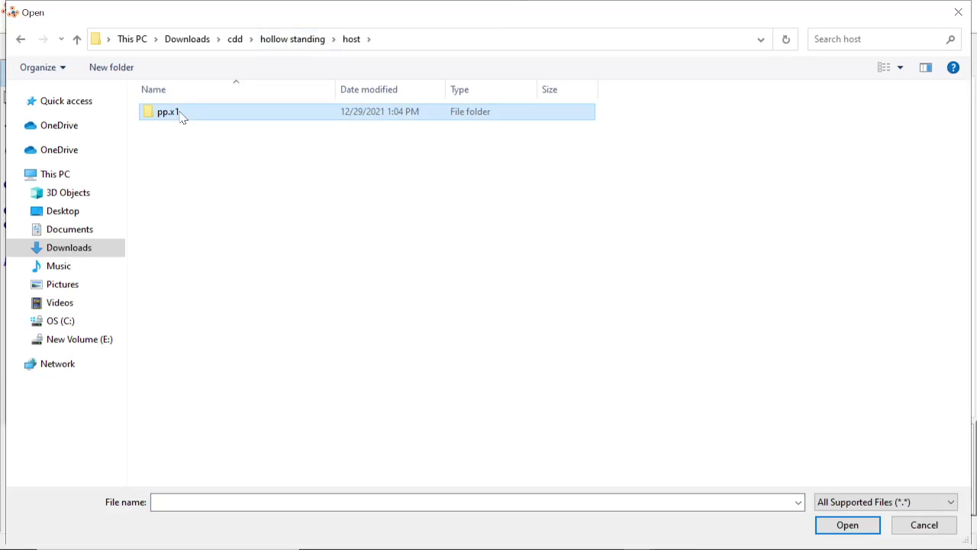
{"action": "double_click", "coordinate": [180, 114]}
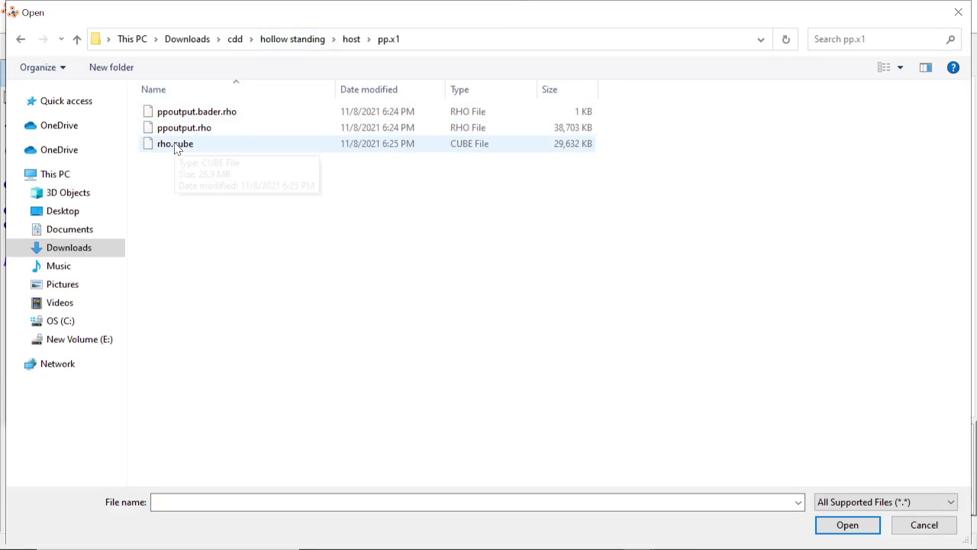
{"action": "double_click", "coordinate": [175, 145]}
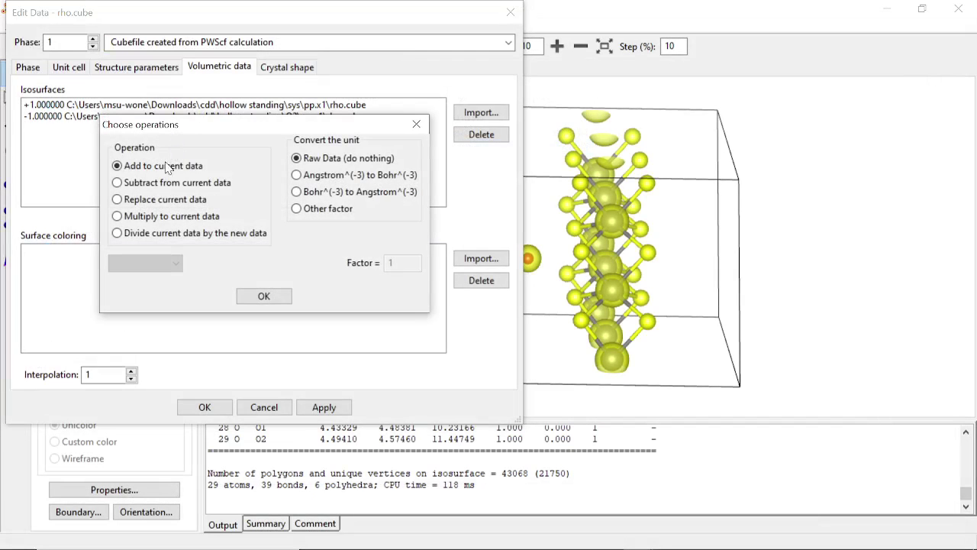
{"action": "left_click", "coordinate": [264, 296]}
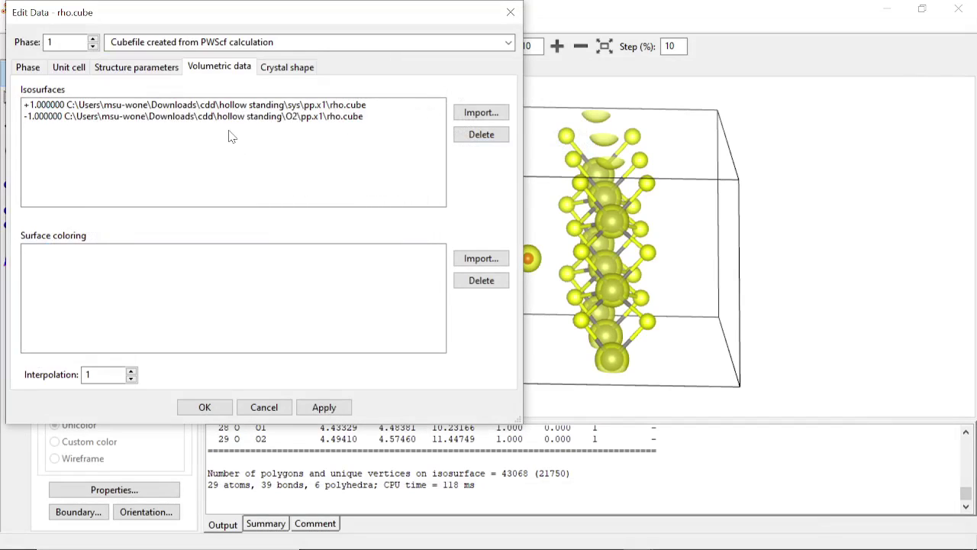
{"action": "left_click", "coordinate": [318, 407]}
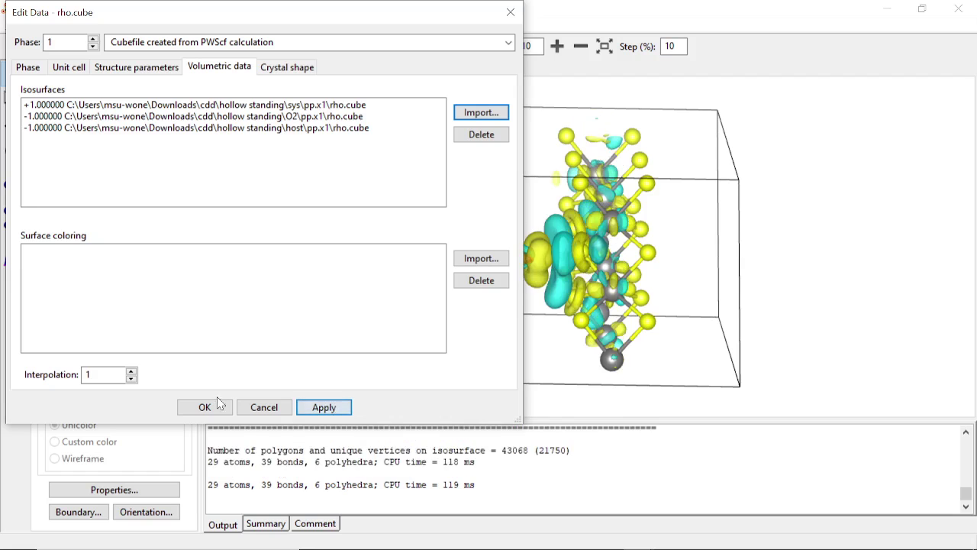
{"action": "left_click", "coordinate": [205, 408]}
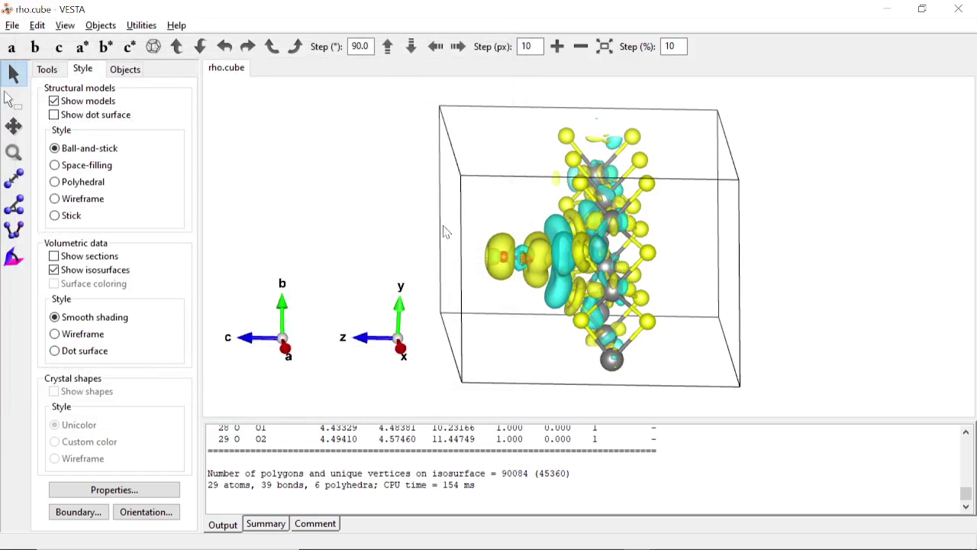
Step: Examine the charge density difference isosurfaces around the O2 molecule and the monolayer from above and from the side
{"action": "left_click_drag", "start_coordinate": [447, 232], "coordinate": [675, 187]}
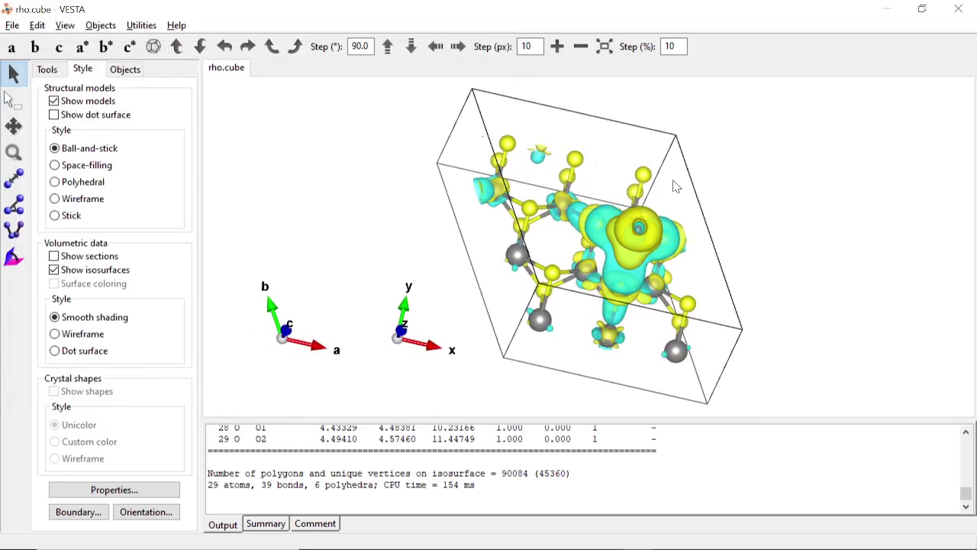
{"action": "left_click_drag", "start_coordinate": [598, 237], "coordinate": [580, 303]}
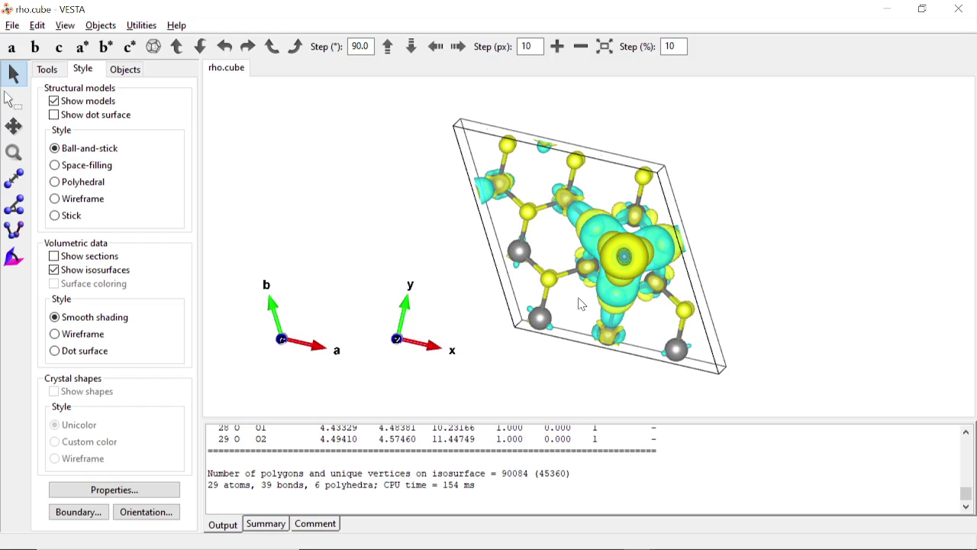
{"action": "scroll", "coordinate": [580, 304], "scroll_direction": "up", "scroll_amount": 1}
{"action": "scroll", "coordinate": [580, 304], "scroll_direction": "down", "scroll_amount": 1}
{"action": "scroll", "coordinate": [580, 304], "scroll_direction": "up", "scroll_amount": 1}
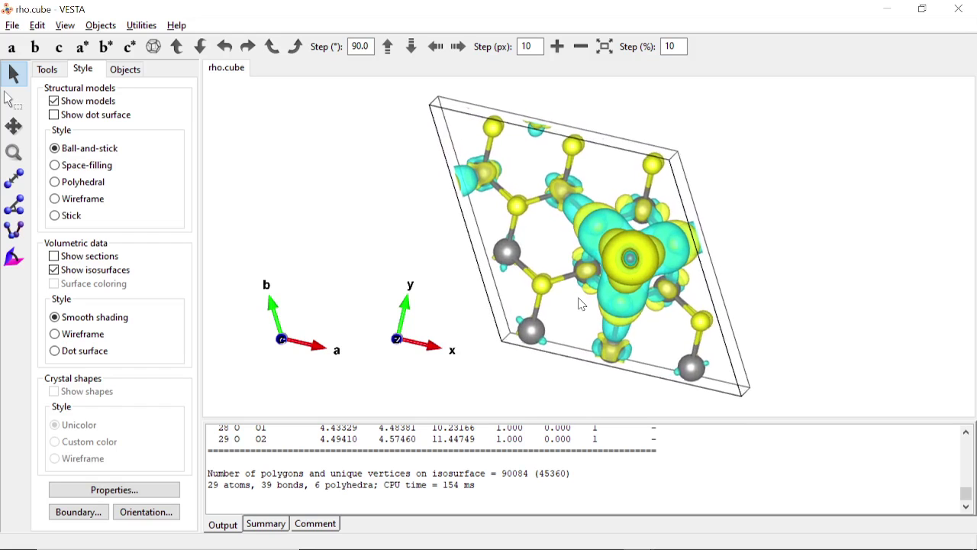
{"action": "left_click_drag", "start_coordinate": [492, 283], "coordinate": [685, 254]}
{"action": "left_click_drag", "start_coordinate": [510, 135], "coordinate": [605, 203]}
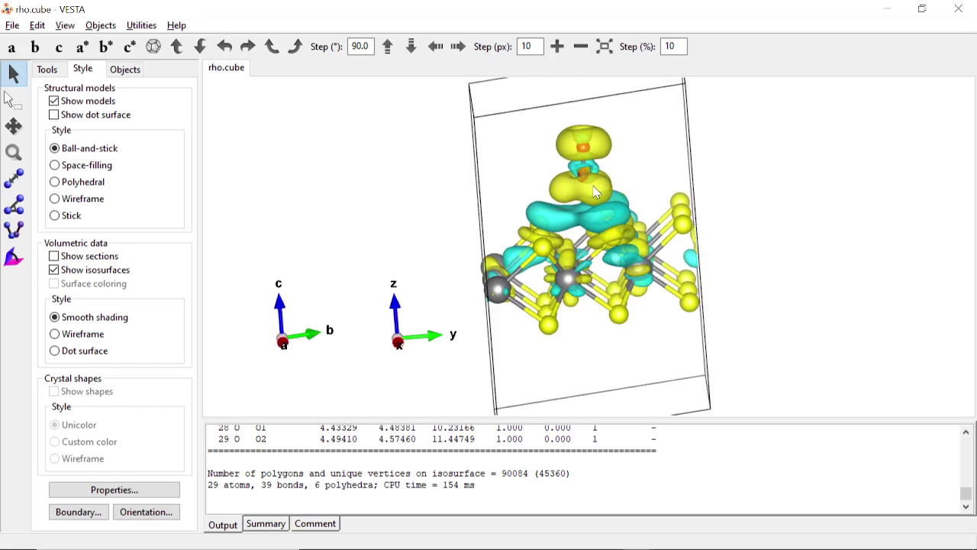
{"action": "left_click_drag", "start_coordinate": [759, 266], "coordinate": [835, 228]}
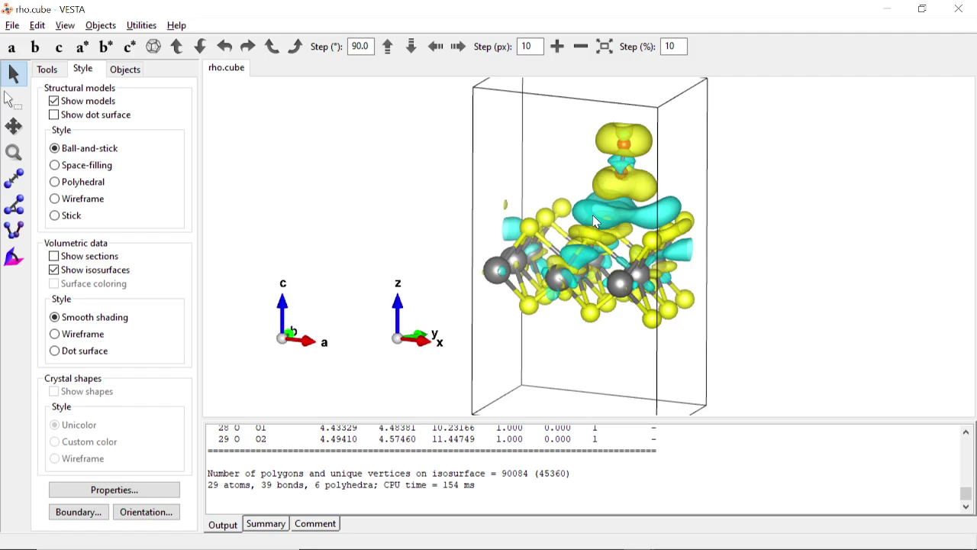
{"action": "left_click_drag", "start_coordinate": [592, 215], "coordinate": [679, 239]}
{"action": "left_click_drag", "start_coordinate": [481, 180], "coordinate": [602, 191]}
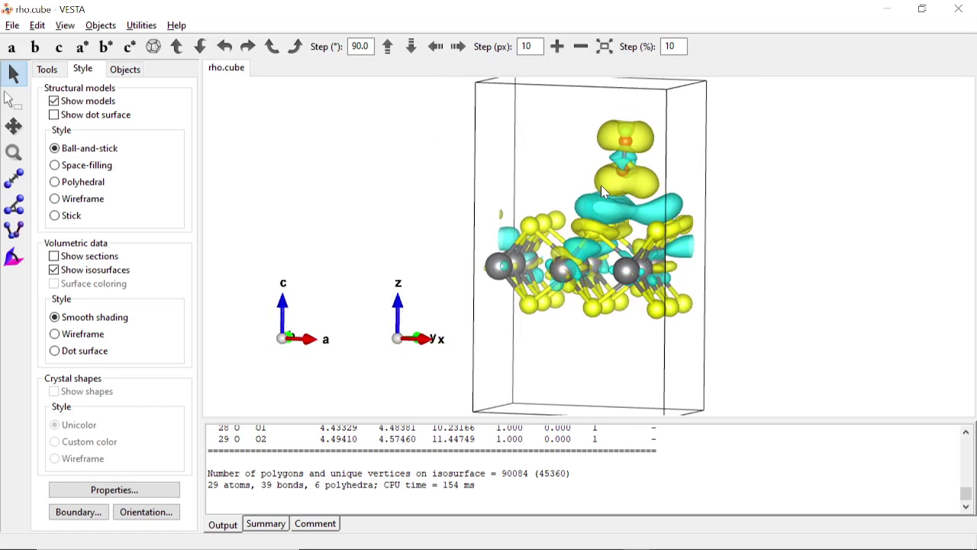